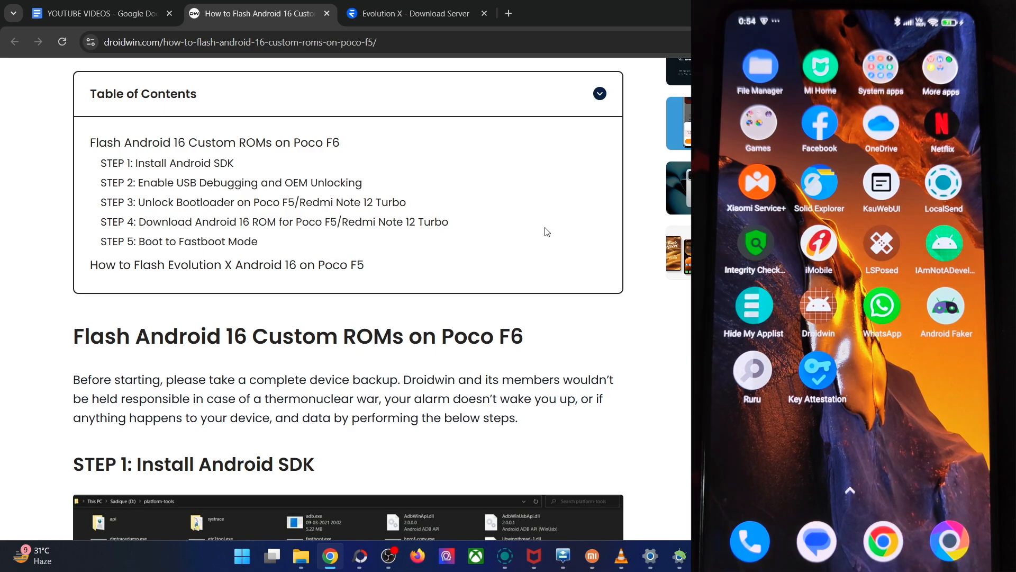
scroll(255, 230, "down", 2)
scroll(204, 294, "down", 2)
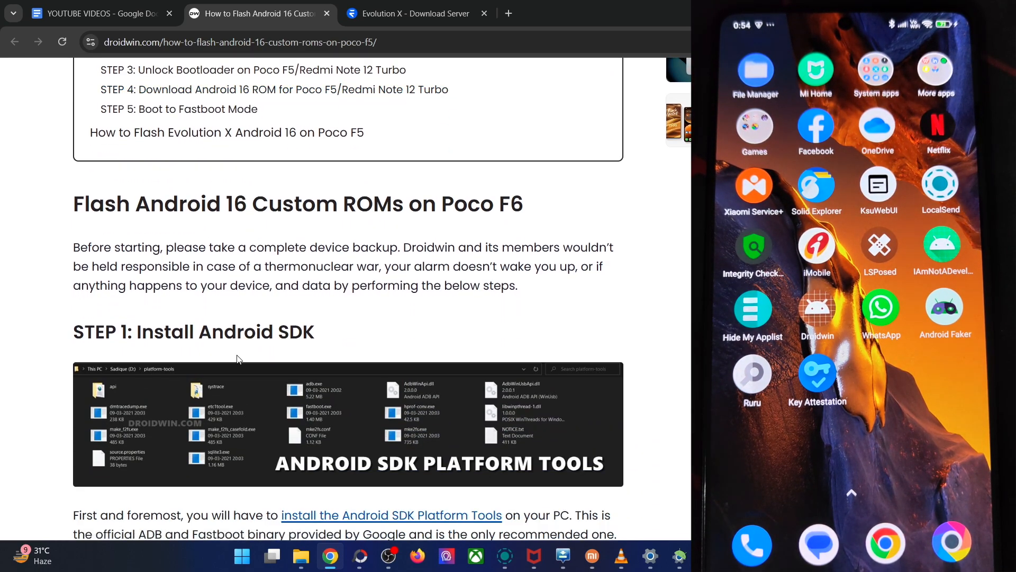
scroll(230, 352, "down", 1)
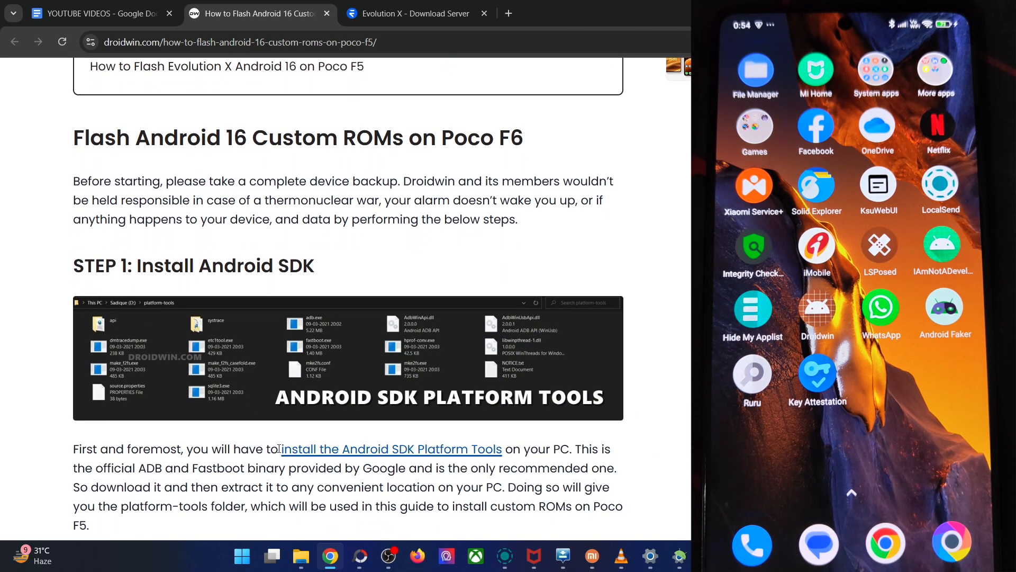
- Mark the 'install the Android SDK Platform Tools' link text in Step 1 of the Droidwin guide
left_click_drag(278, 448, 506, 450)
left_click(585, 449)
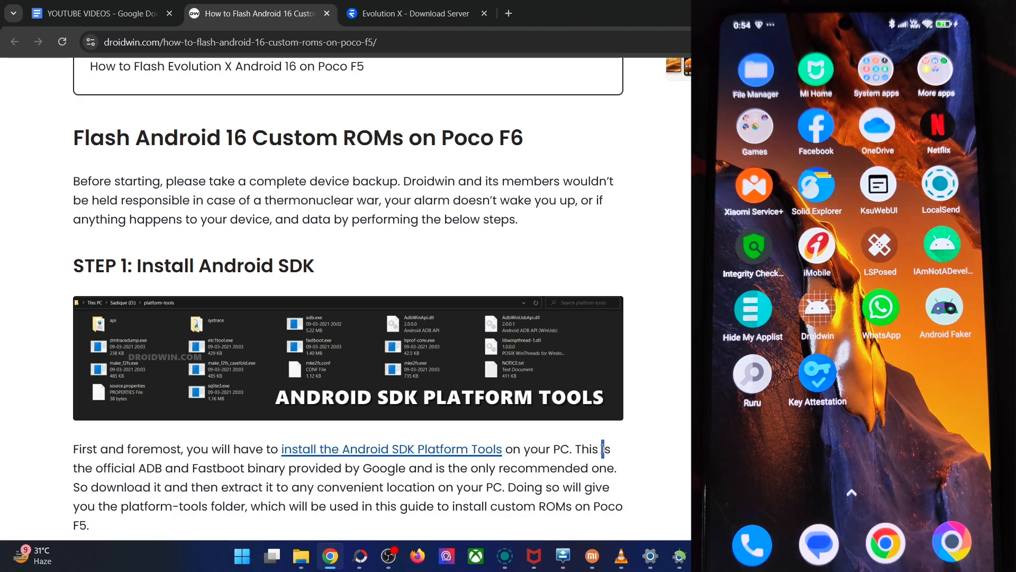
- Show the platform-tools folder in File Explorer
left_click(302, 557)
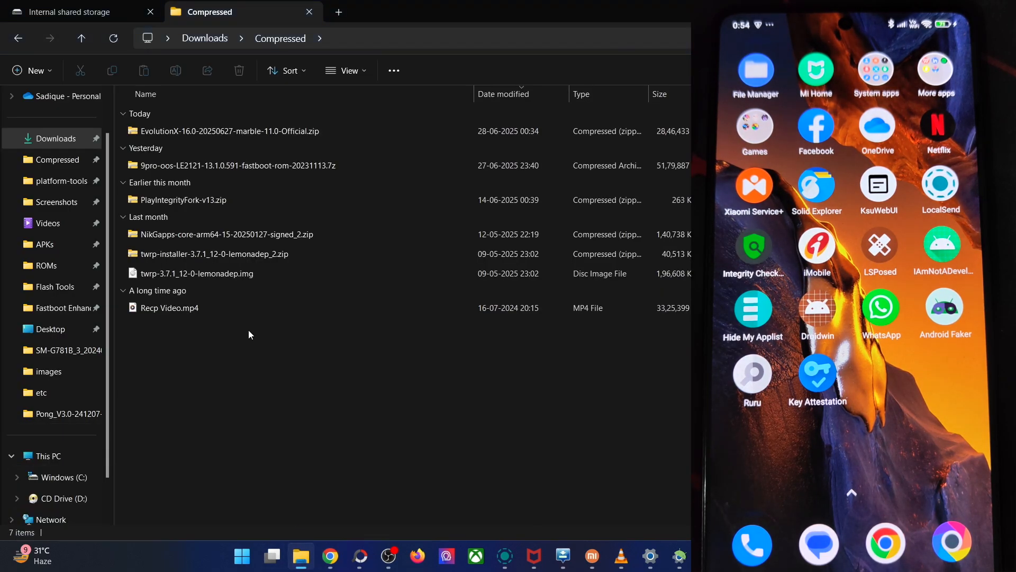
left_click(69, 11)
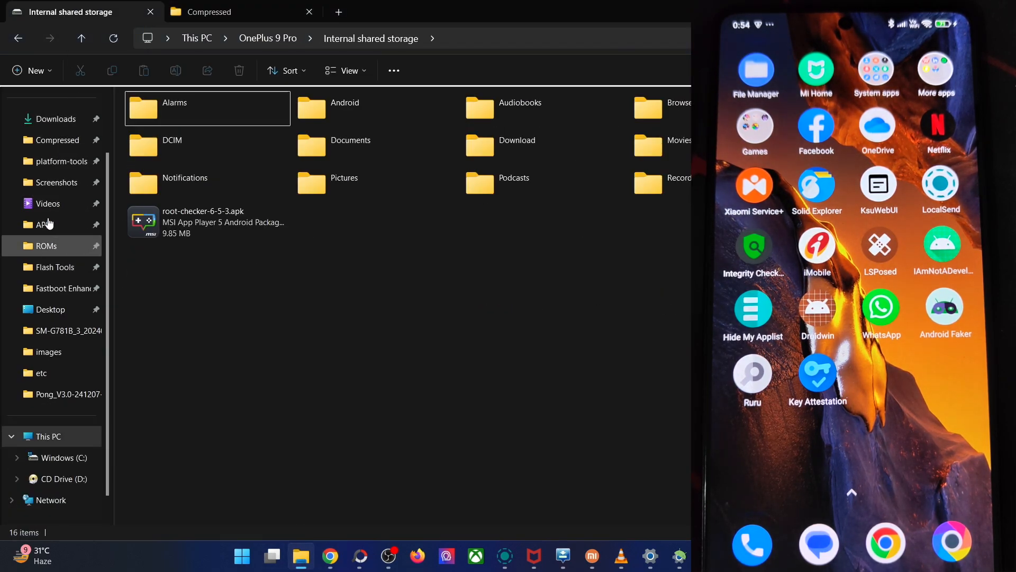
left_click(61, 161)
- Delete rom.zip, super_empty.img and twrp.img, leaving only the SDK tool files
left_click(150, 352)
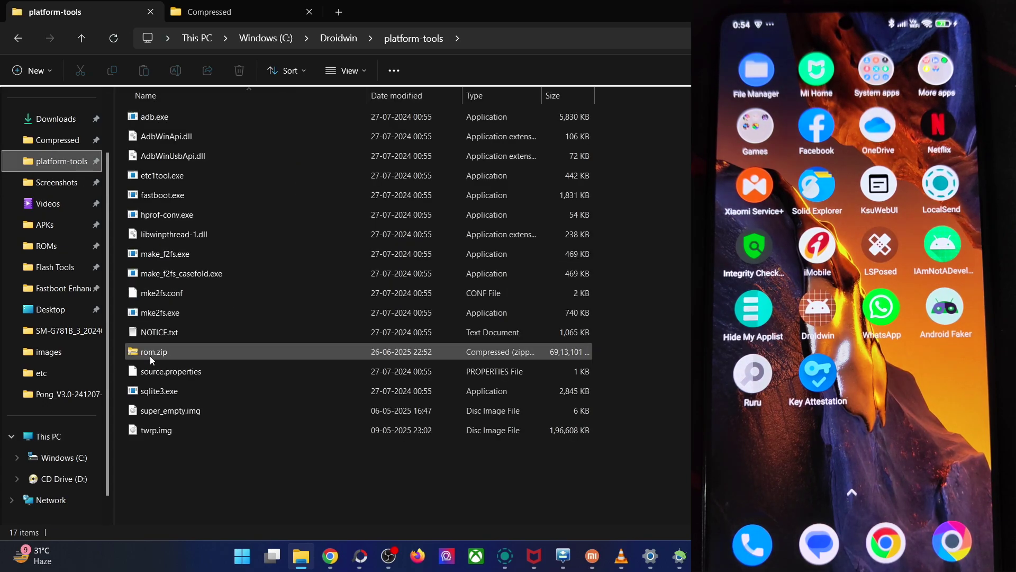
left_click(154, 411, "ctrl")
left_click(152, 429, "ctrl")
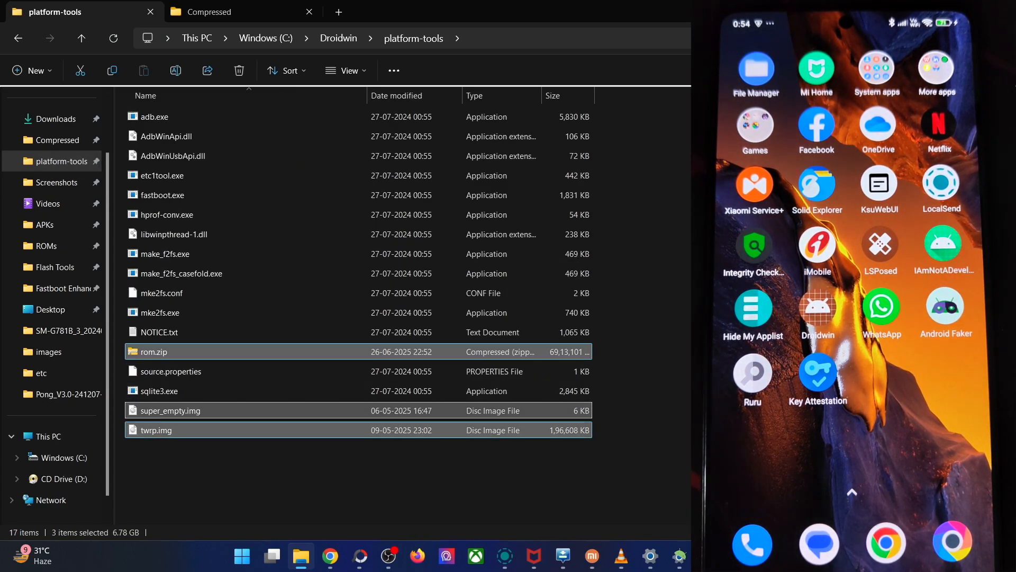
key("Delete")
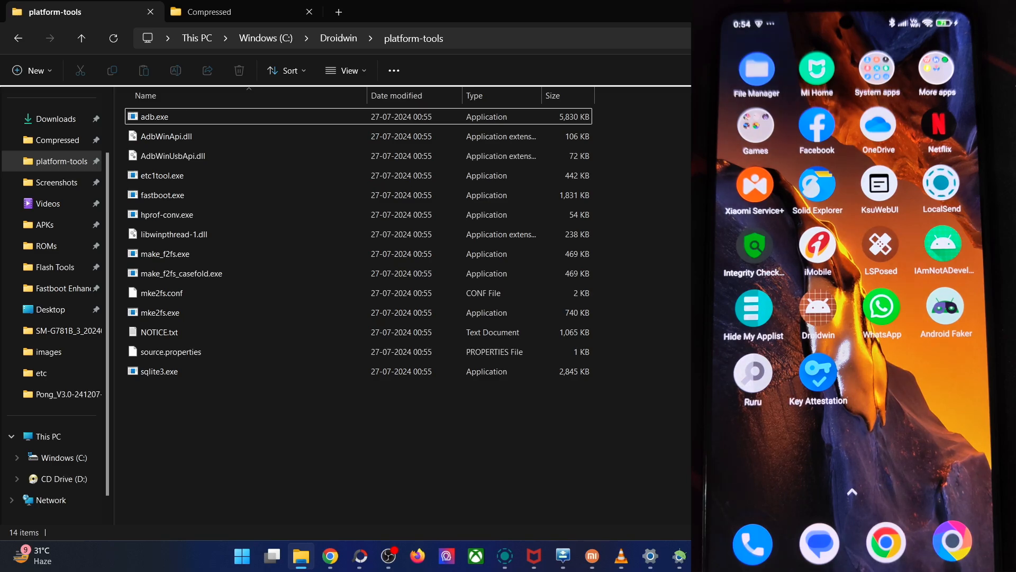
left_click_drag(239, 389, 227, 491)
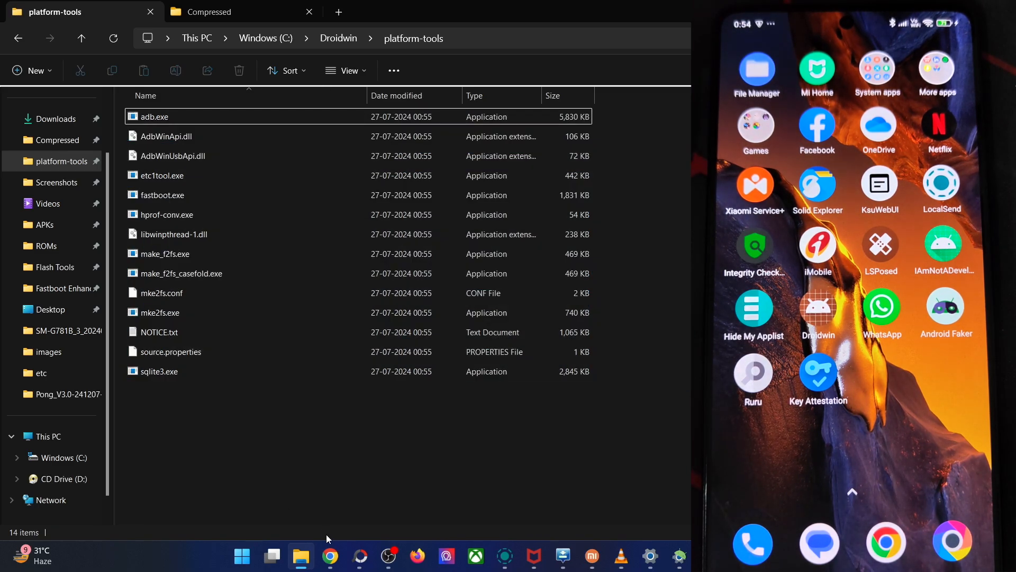
left_click(330, 556)
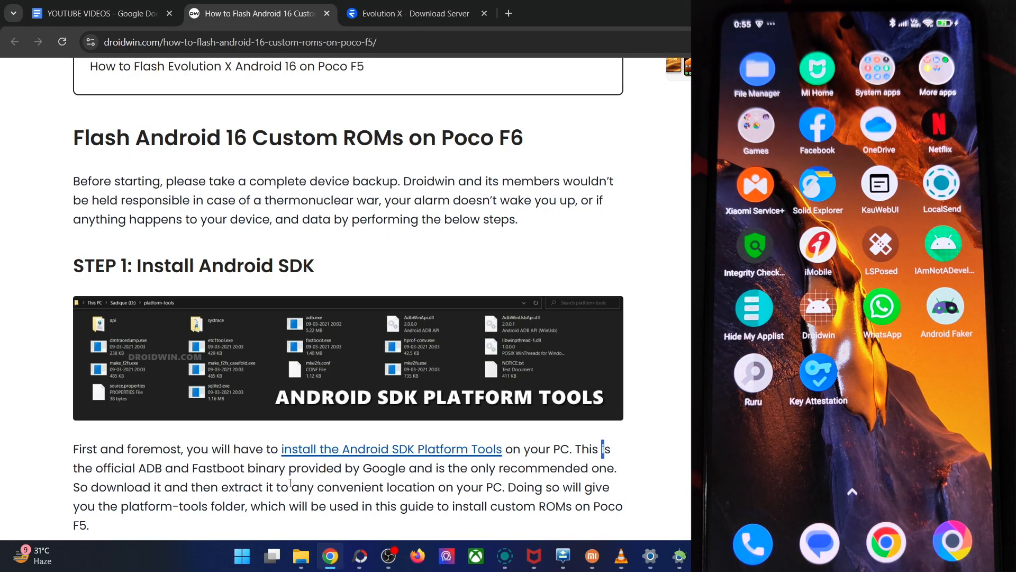
scroll(218, 411, "down", 2)
scroll(191, 411, "up", 1)
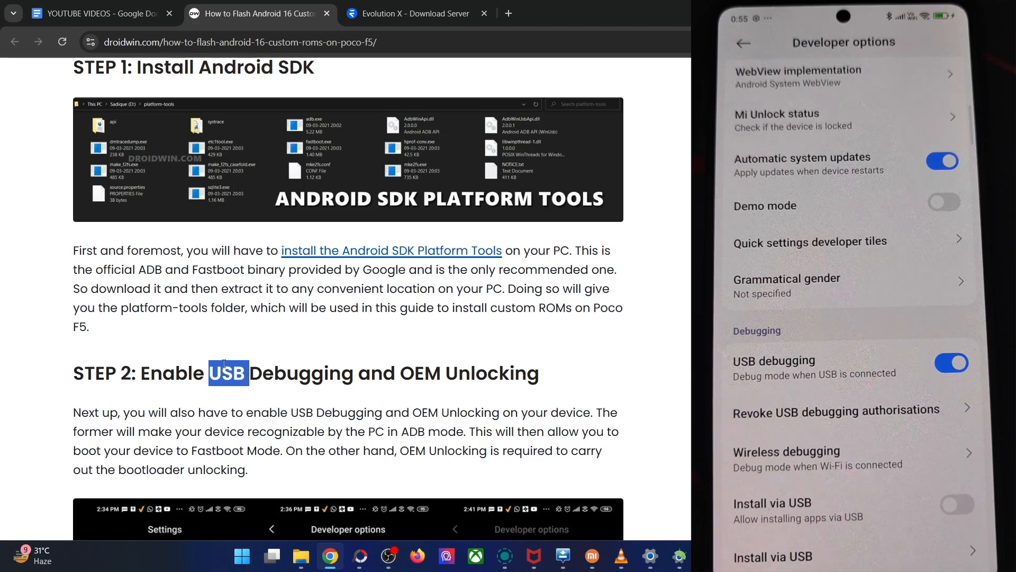
scroll(260, 334, "down", 5)
scroll(260, 330, "down", 3)
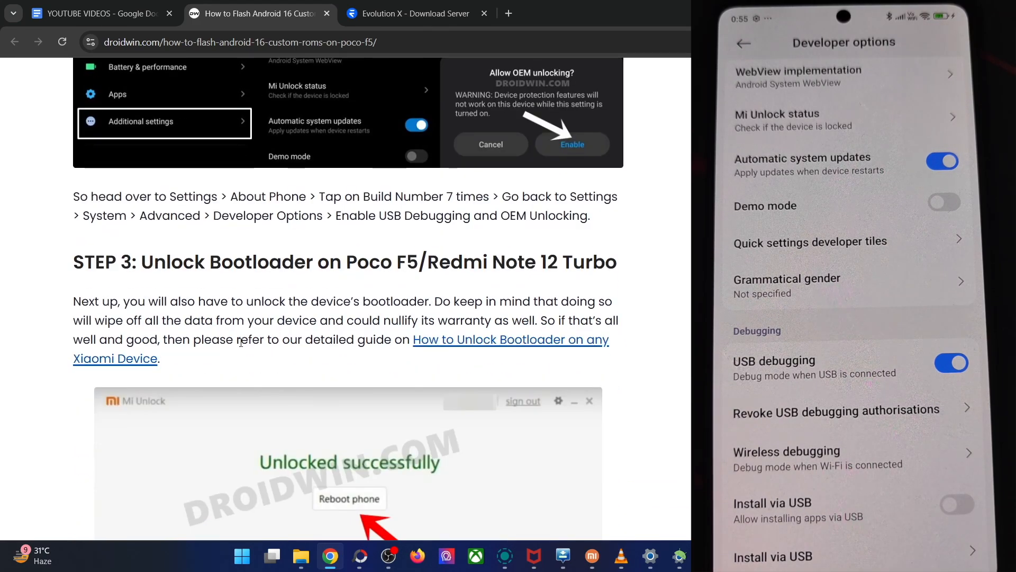
- Open the Xiaomi bootloader unlock guide in a new tab and view it
right_click(522, 339)
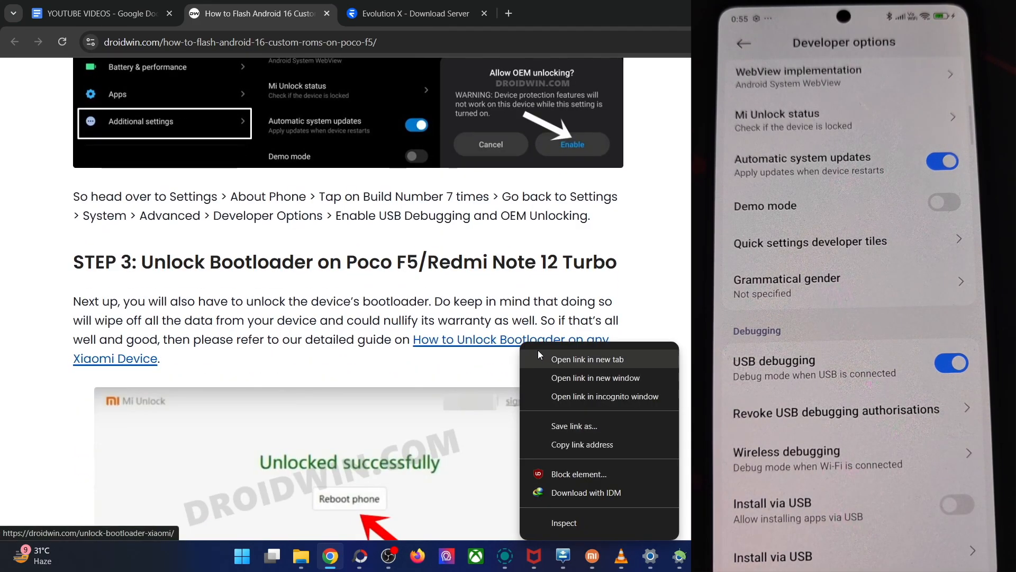
left_click(556, 350)
left_click(412, 13)
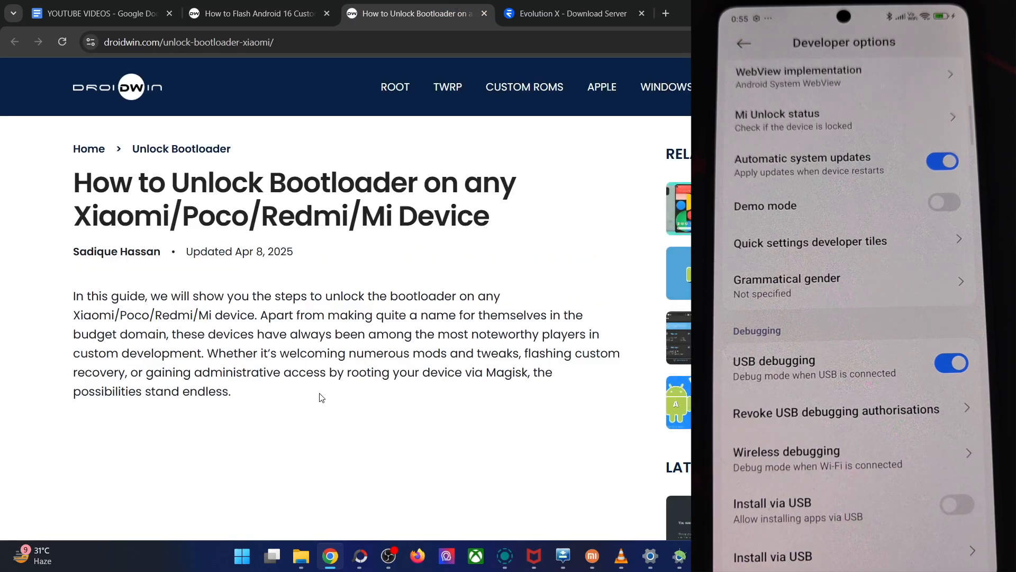
scroll(317, 404, "down", 5)
scroll(318, 405, "down", 6)
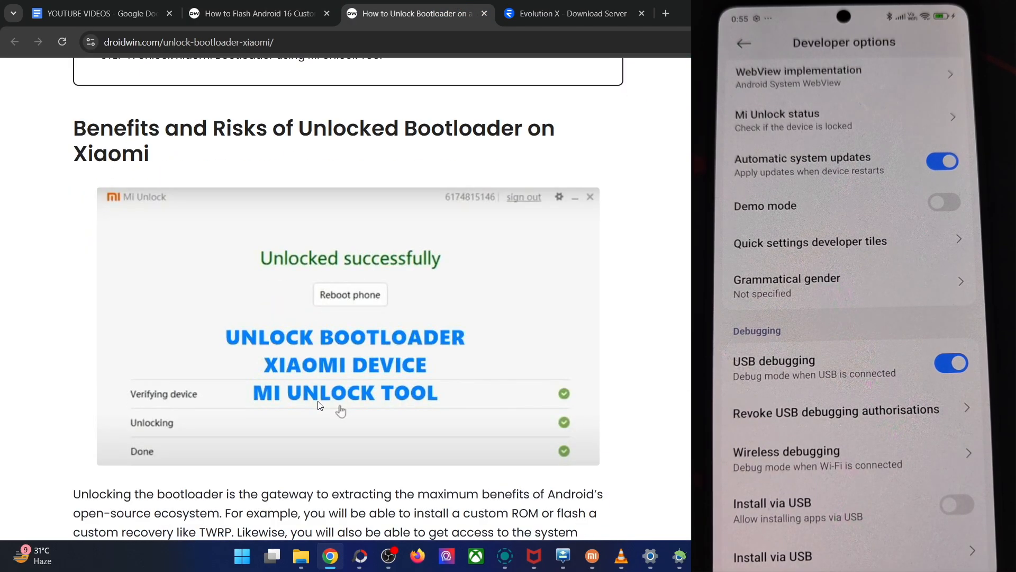
scroll(317, 405, "down", 5)
scroll(318, 404, "down", 4)
scroll(317, 405, "down", 2)
scroll(249, 319, "down", 5)
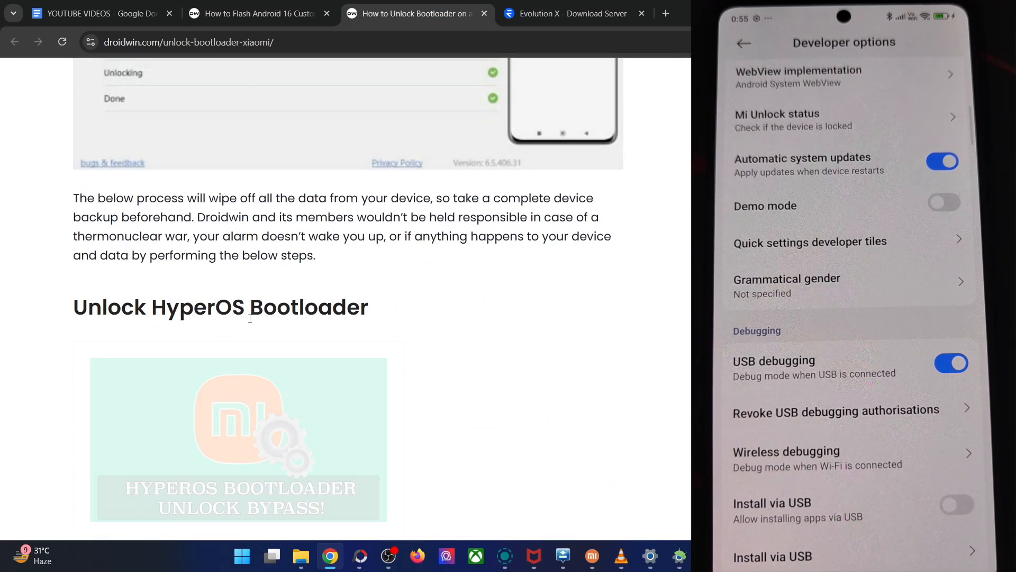
- Open the HyperOS bootloader bypass article in a new tab, then return to the Poco F5 flashing guide
right_click(248, 374)
left_click(366, 193)
left_click(552, 13)
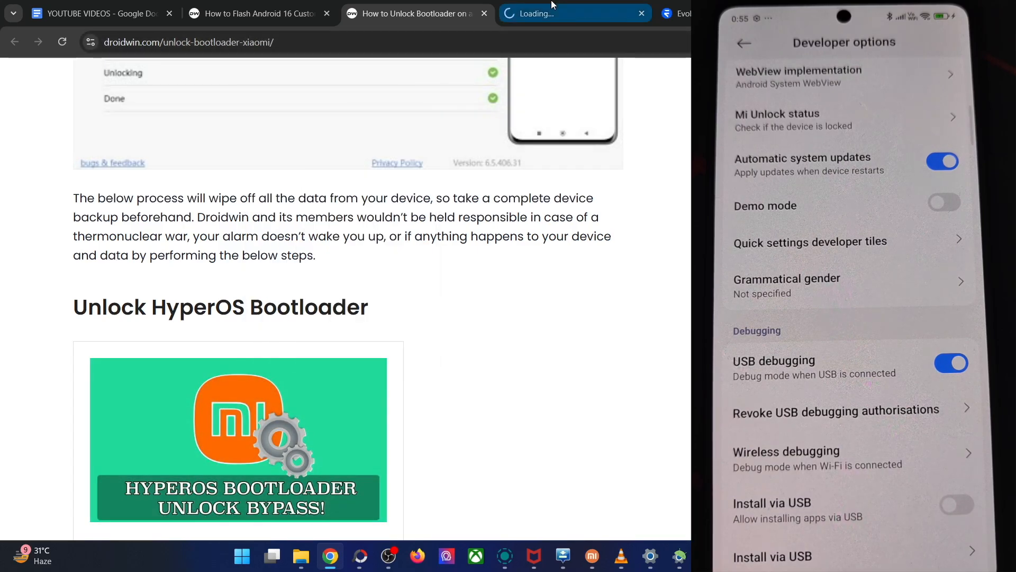
scroll(279, 381, "down", 5)
scroll(278, 381, "down", 5)
scroll(278, 381, "down", 5)
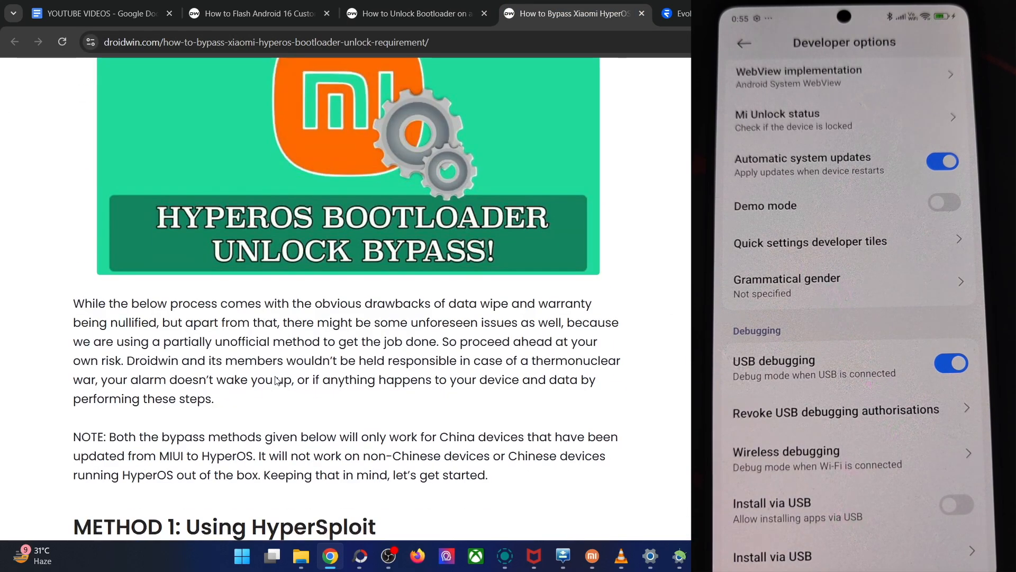
scroll(278, 381, "down", 6)
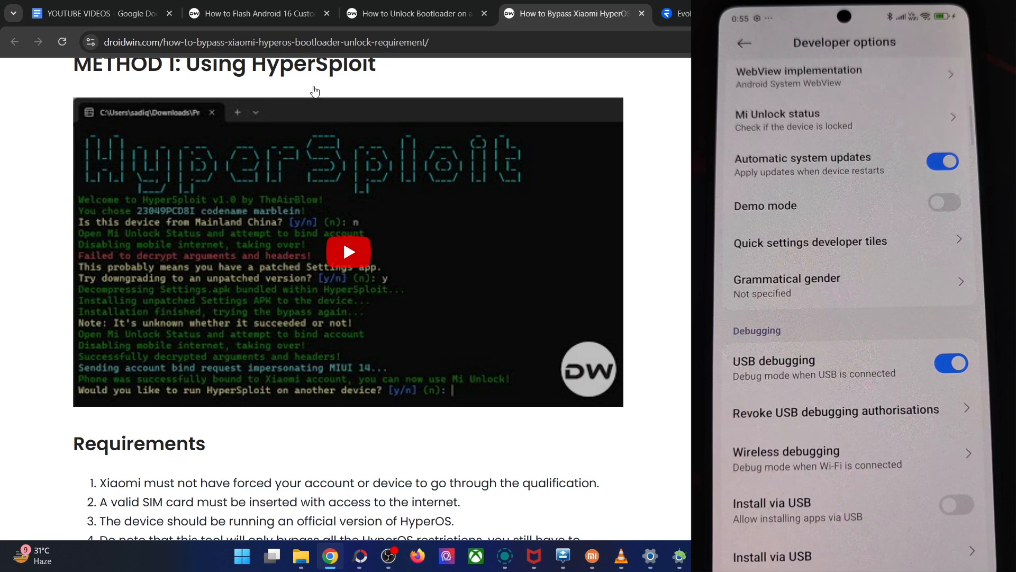
left_click(413, 13)
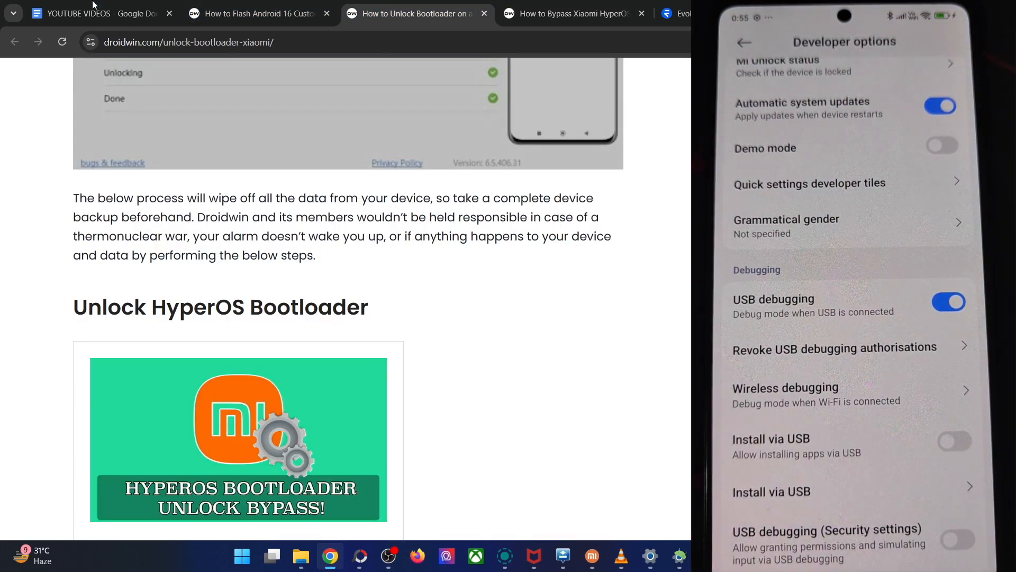
left_click(258, 14)
scroll(279, 317, "down", 5)
scroll(278, 317, "down", 5)
scroll(249, 305, "down", 3)
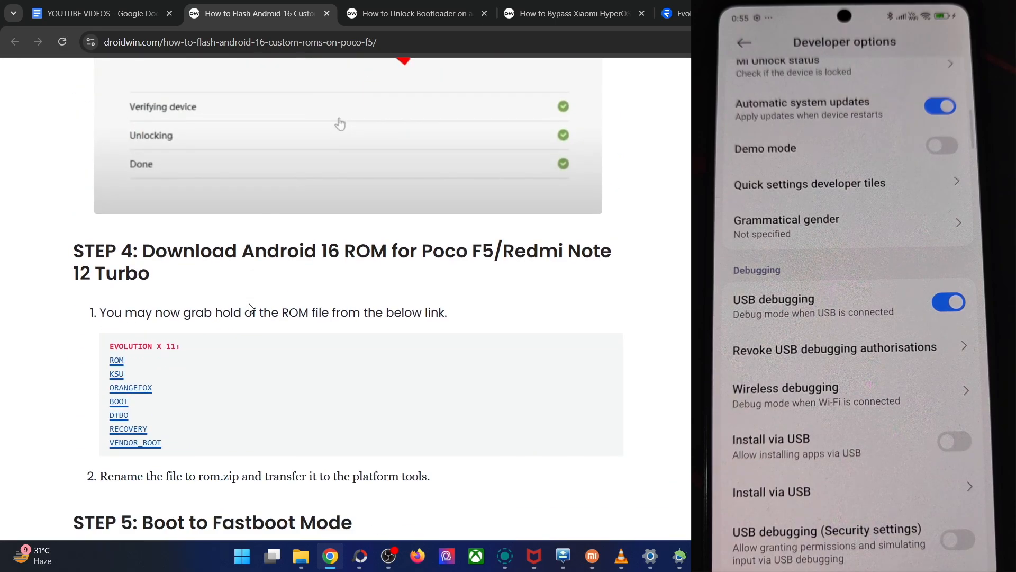
scroll(248, 305, "down", 2)
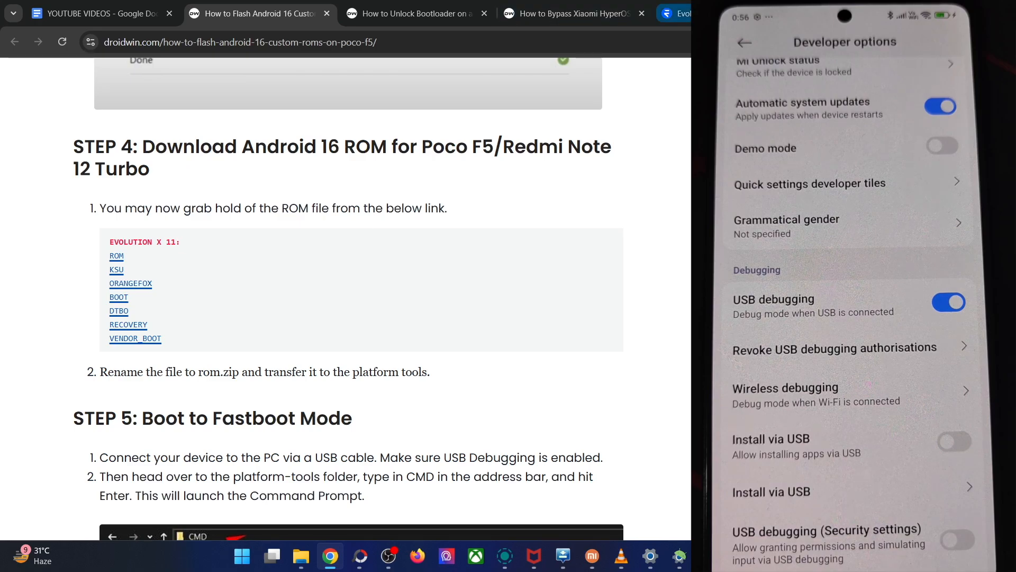
- Check the Evolution X download server's marble/16 folder, then return to the guide's Step 4 downloads
key("ctrl+Tab")
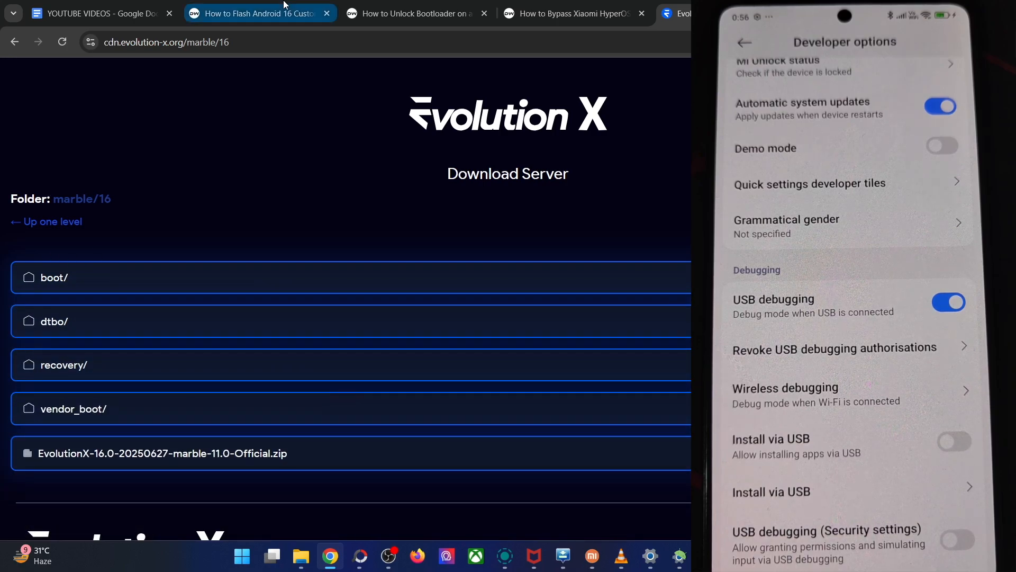
left_click(262, 13)
mouse_move(301, 556)
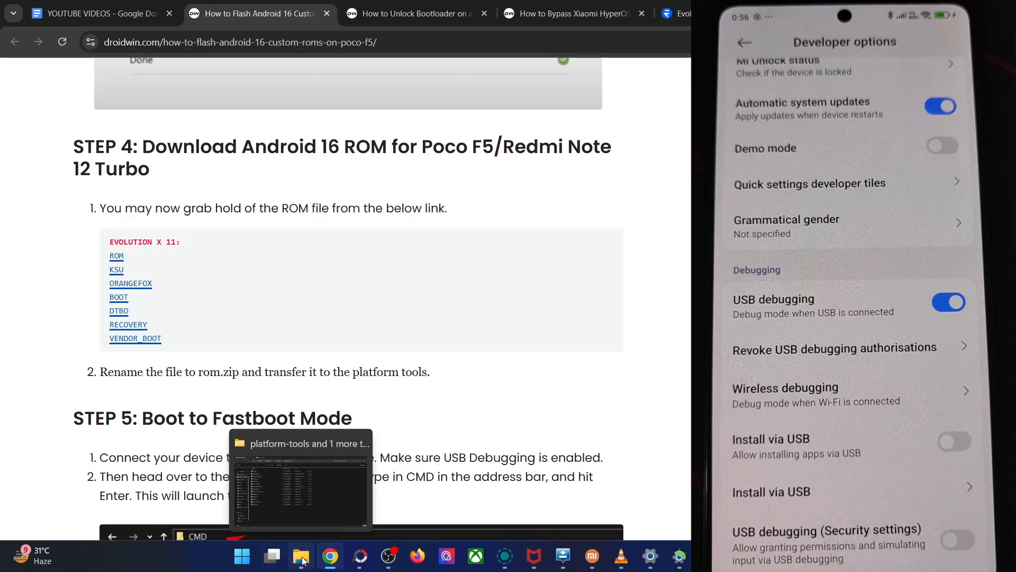
left_click(286, 475)
- Copy vendor_boot_4.img, recovery_2.img, dtbo_3.img and boot_4.img from Downloads into platform-tools
left_click(240, 4)
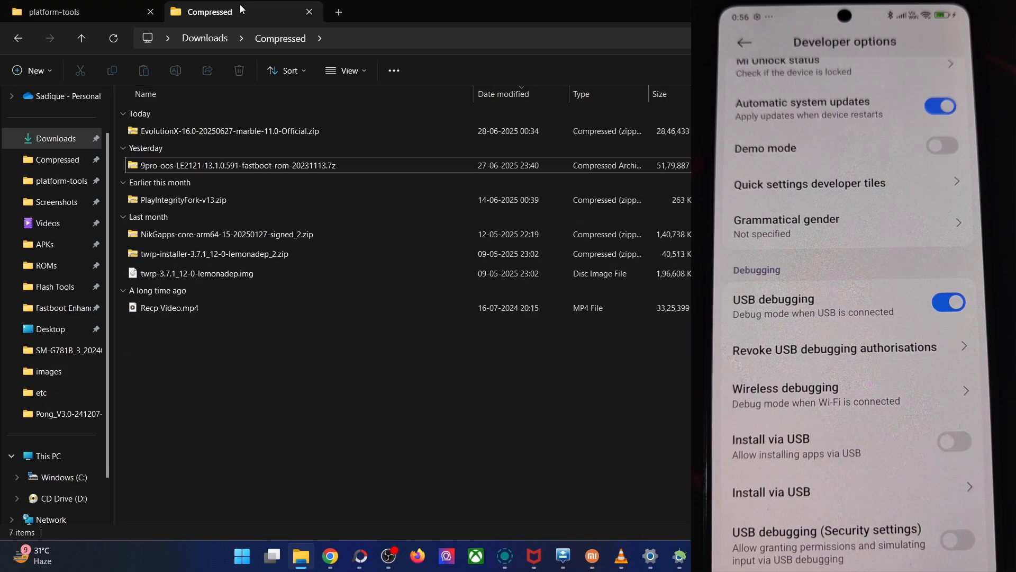
left_click(205, 38)
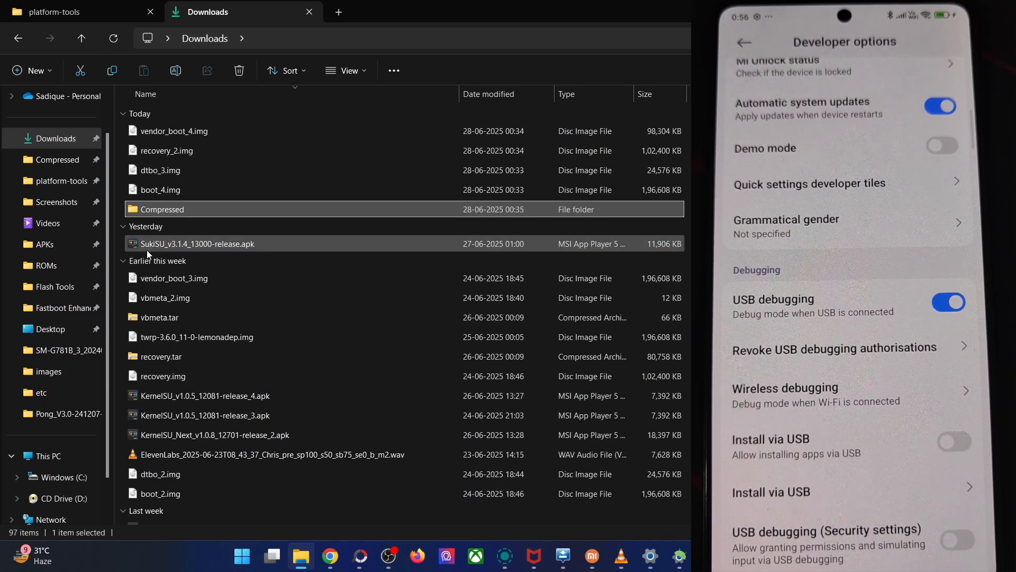
left_click(149, 133)
left_click(160, 150, "ctrl")
left_click(166, 171, "ctrl")
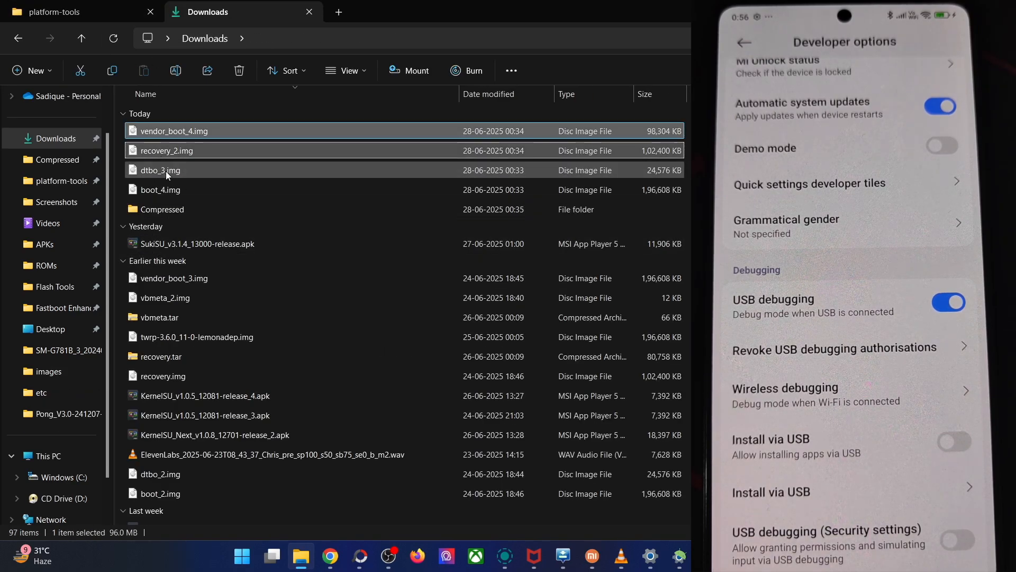
left_click(169, 189, "ctrl")
key("ctrl+c")
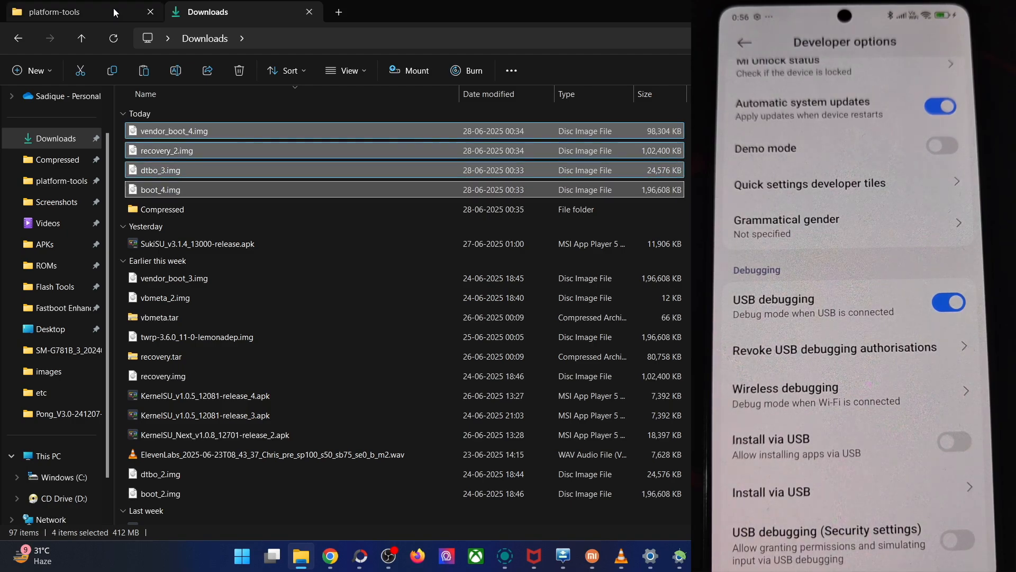
left_click(56, 11)
key("ctrl+v")
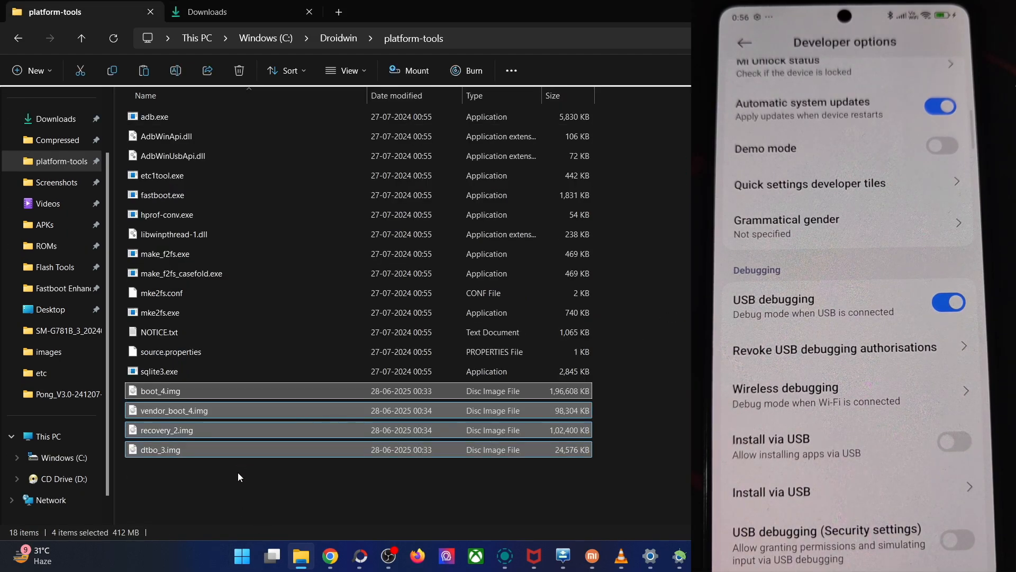
- Rename boot_4.img to boot.img and vendor_boot_4.img to vendor_boot.img
left_click(194, 390)
right_click(194, 390)
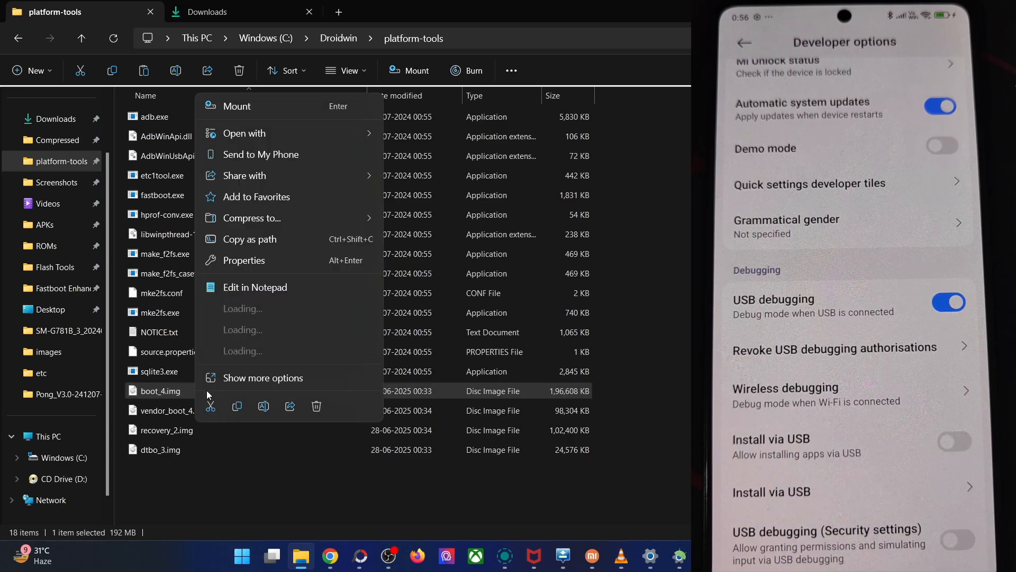
left_click(265, 403)
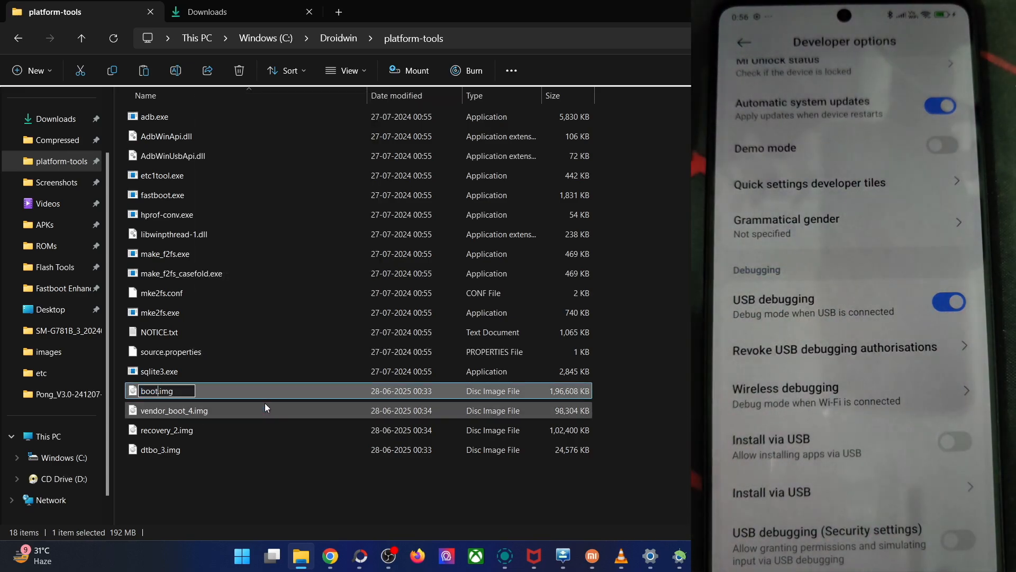
type("boot")
key("Return")
right_click(265, 404)
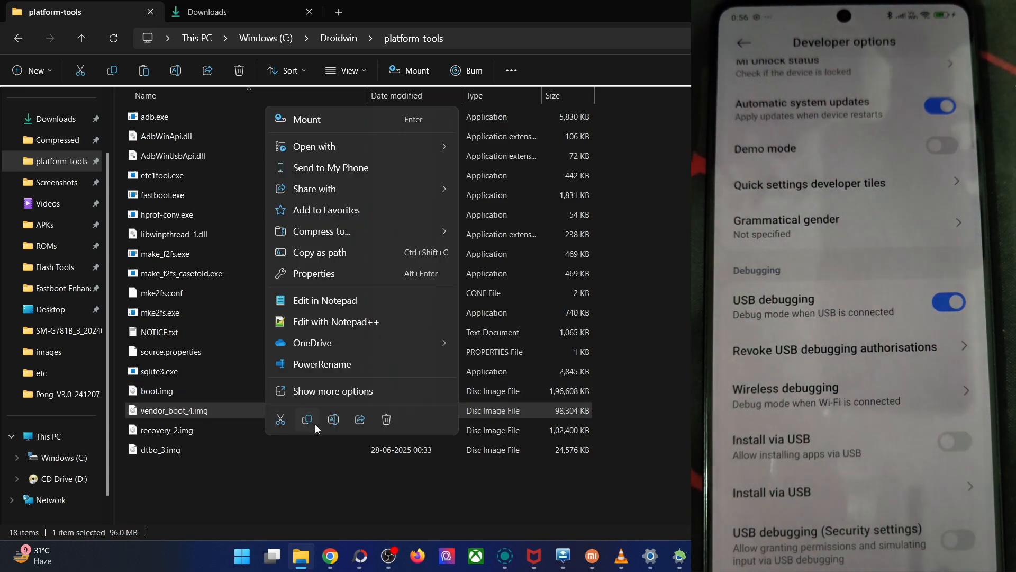
left_click(316, 424)
type("vendor_boot")
key("Return")
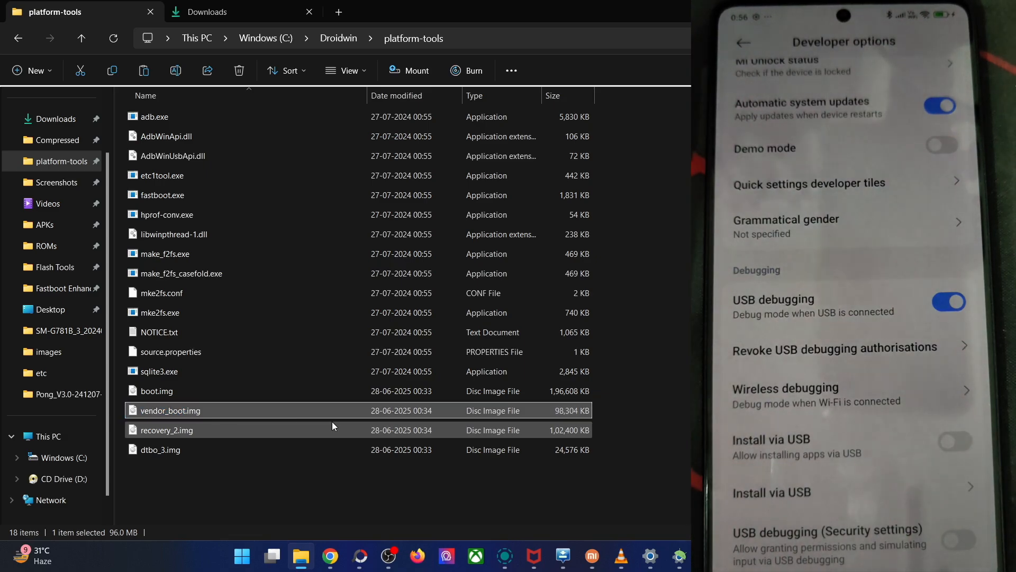
- Rename recovery_2.img to recovery.img and dtbo_3.img to dtbo.img
left_click(331, 429)
right_click(332, 430)
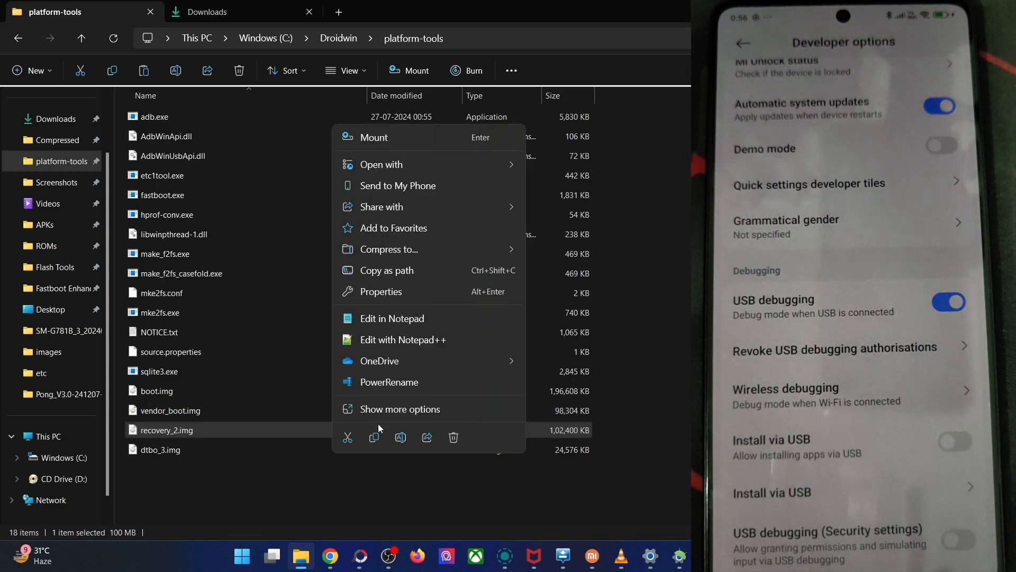
left_click(379, 423)
type("recovery")
key("Return")
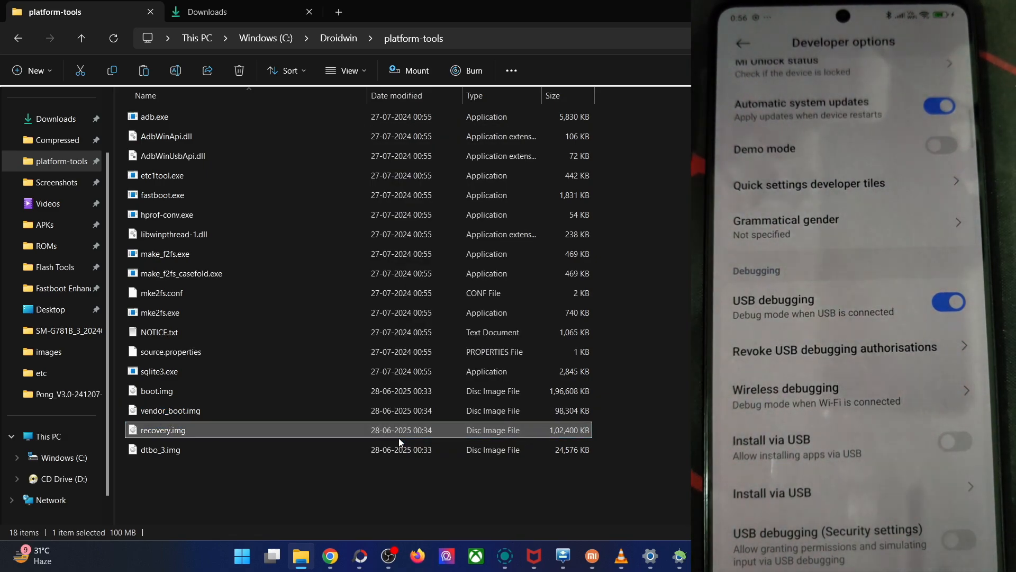
left_click(294, 453)
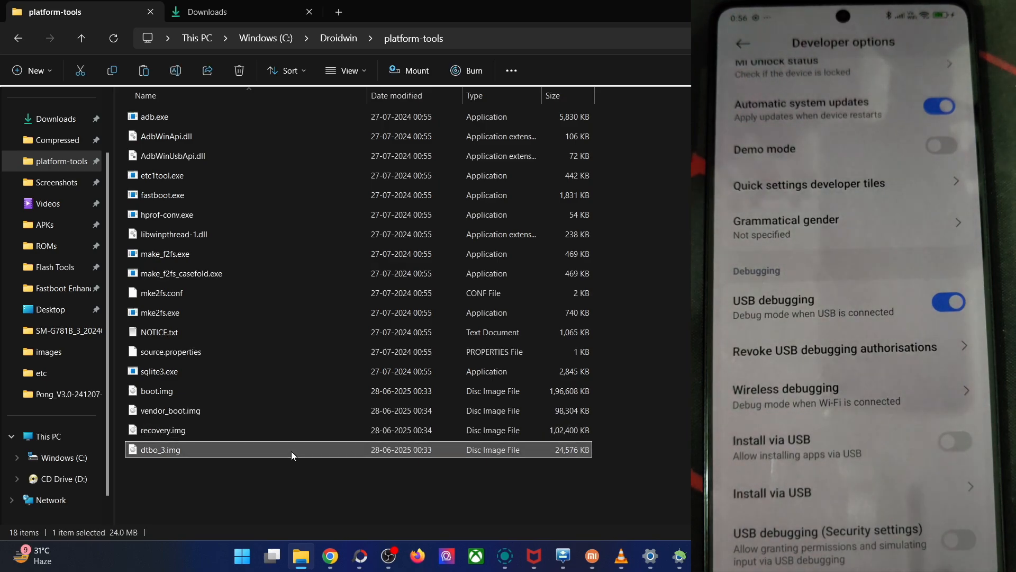
right_click(291, 451)
left_click(358, 467)
type("dtbo.img")
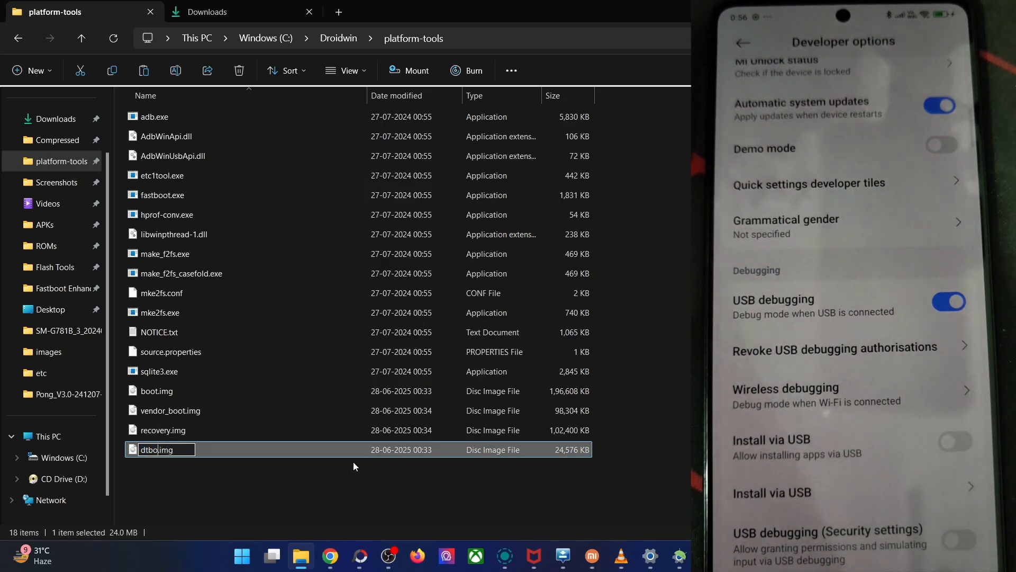
key("Return")
- Copy the EvolutionX ROM zip from Downloads > Compressed into platform-tools
left_click(207, 11)
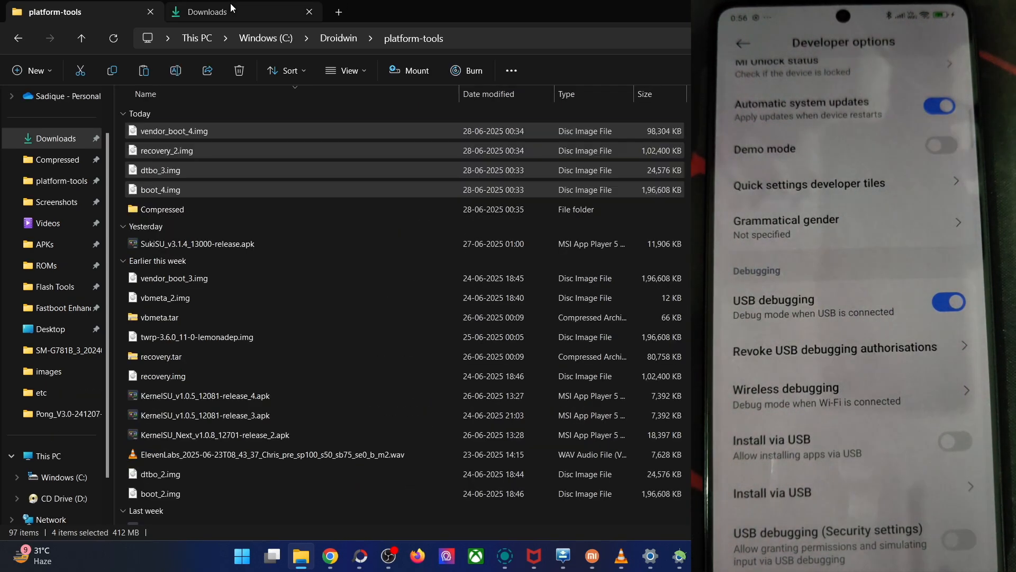
double_click(166, 211)
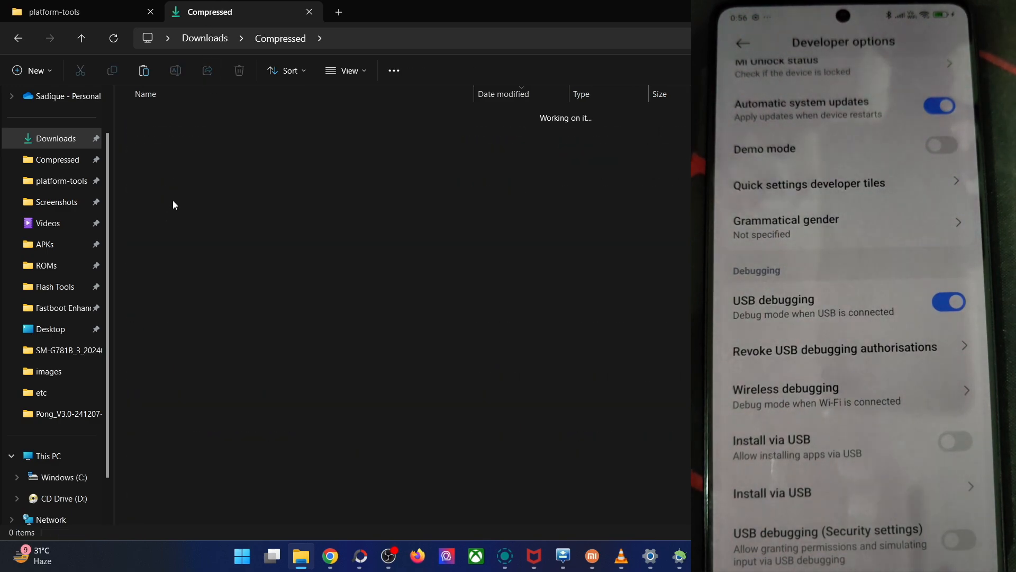
left_click(174, 124)
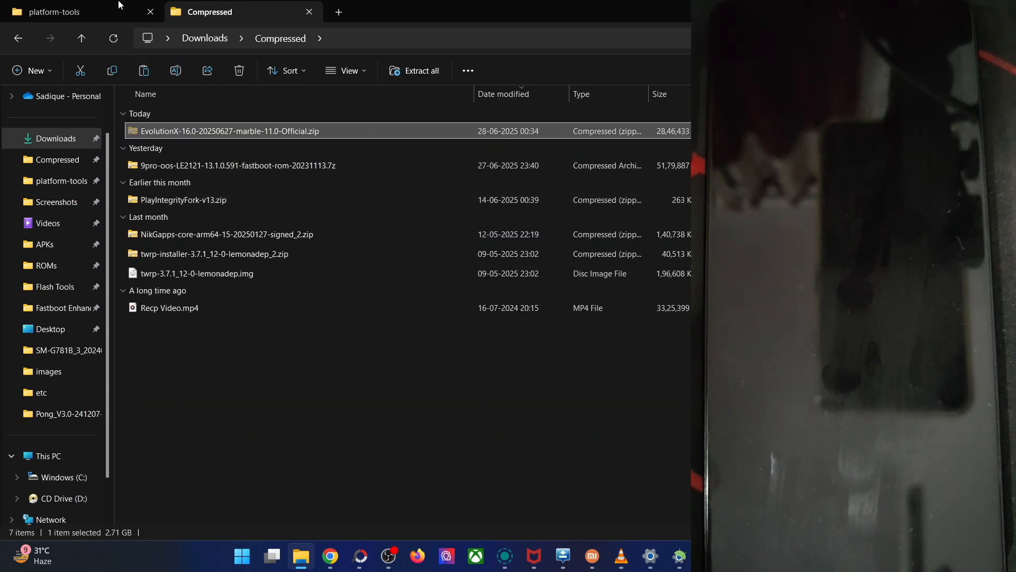
left_click(54, 12)
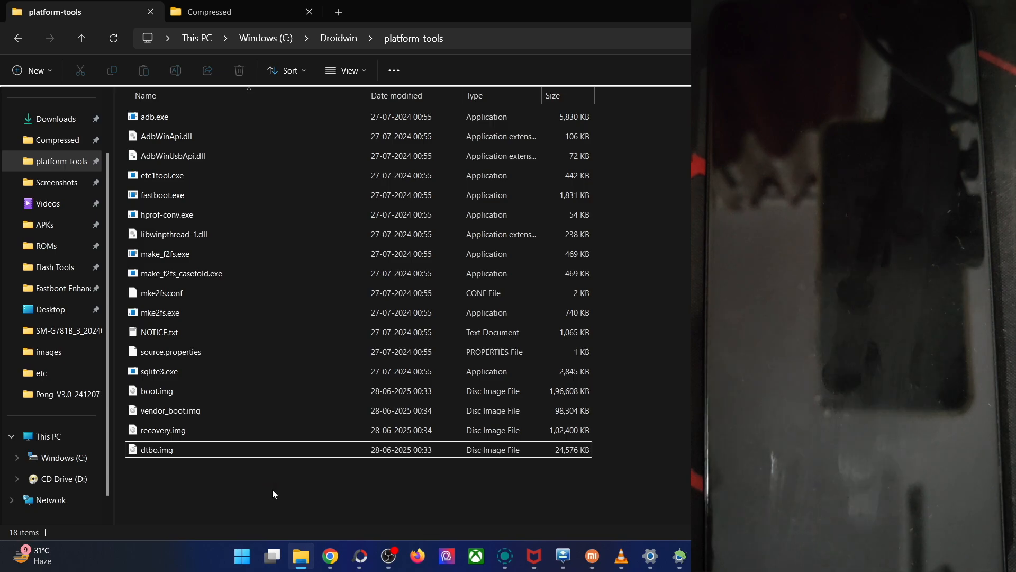
key("ctrl+v")
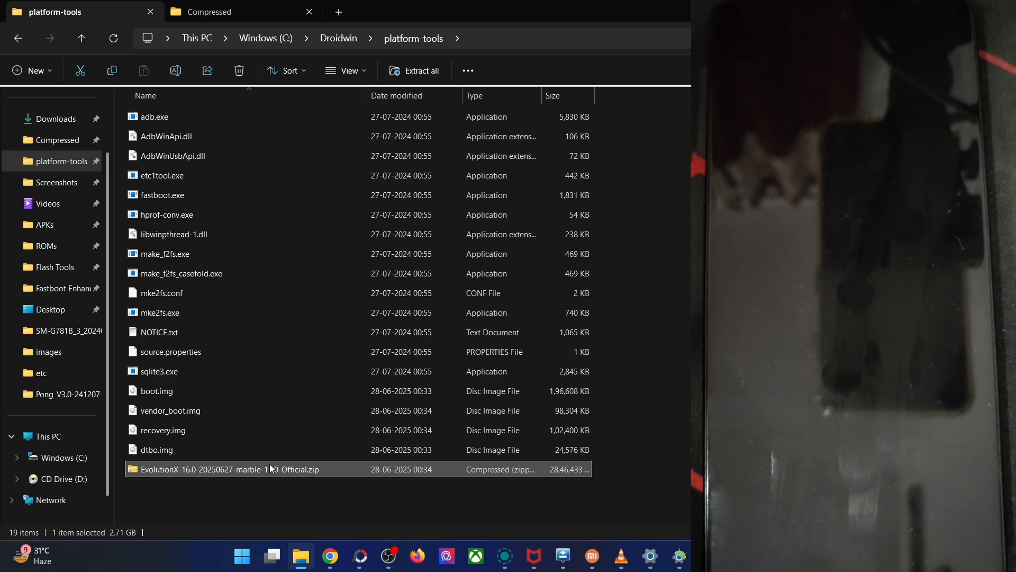
- Rename the pasted EvolutionX zip to rom.zip
right_click(269, 464)
left_click(337, 42)
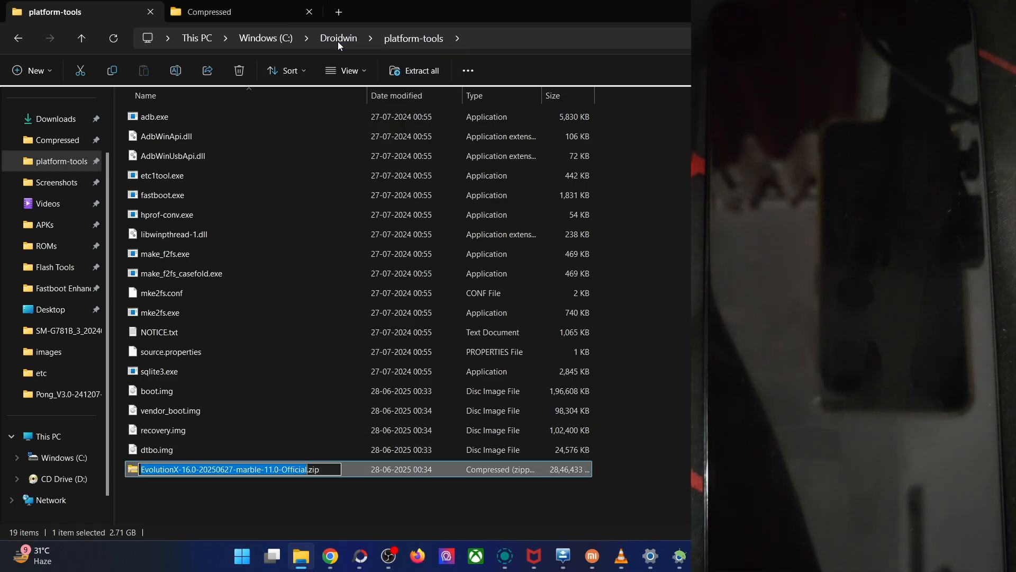
type("rom")
key("Return")
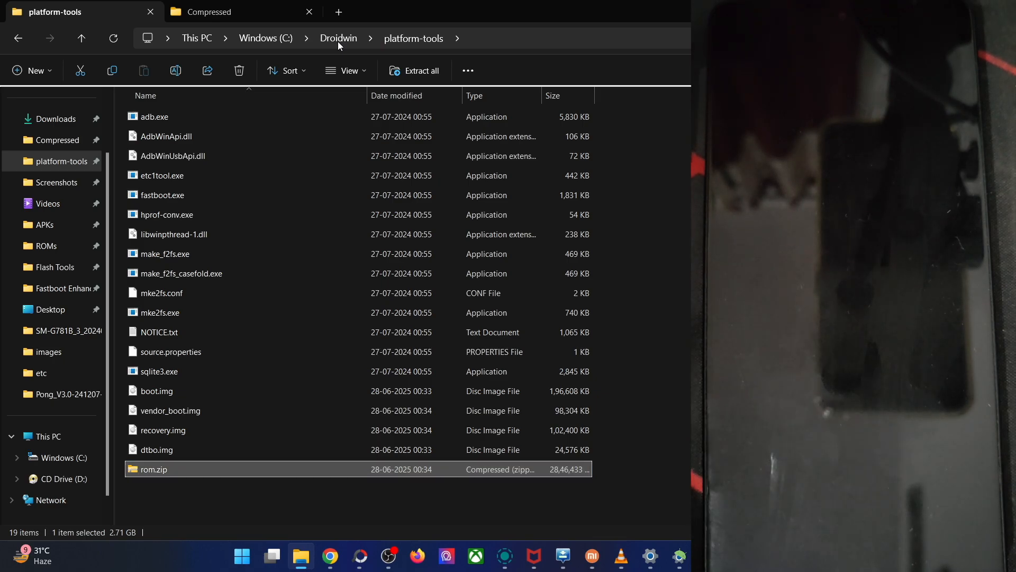
- Review the guide's Step 5 Fastboot Mode instructions and focus the platform-tools address bar
left_click(331, 556)
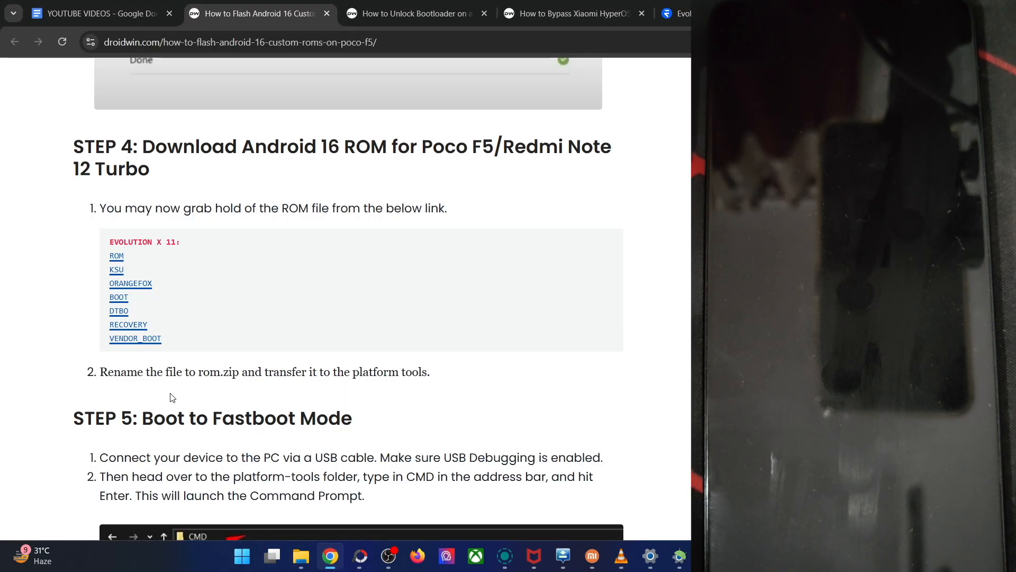
scroll(171, 397, "down", 3)
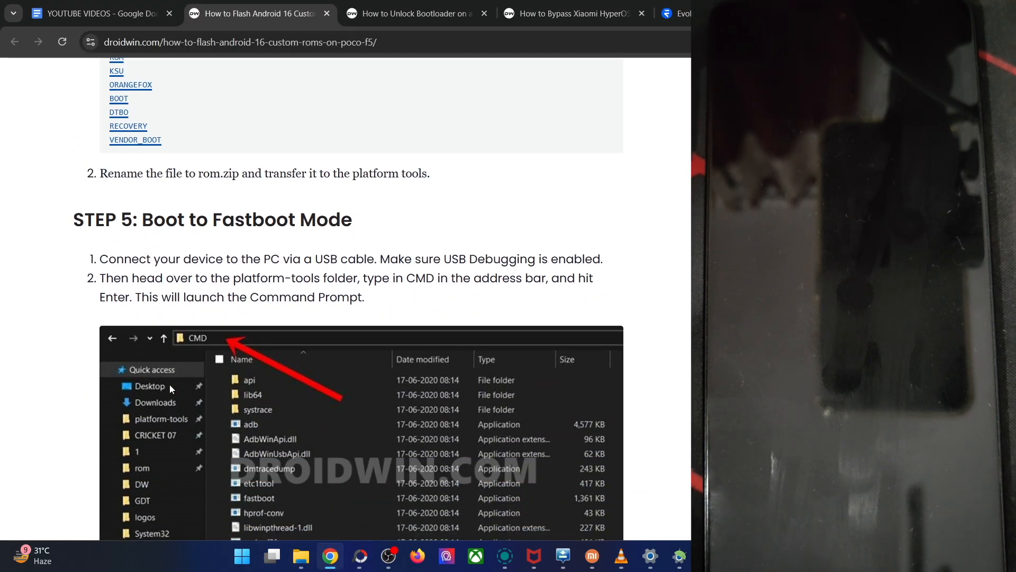
mouse_move(272, 555)
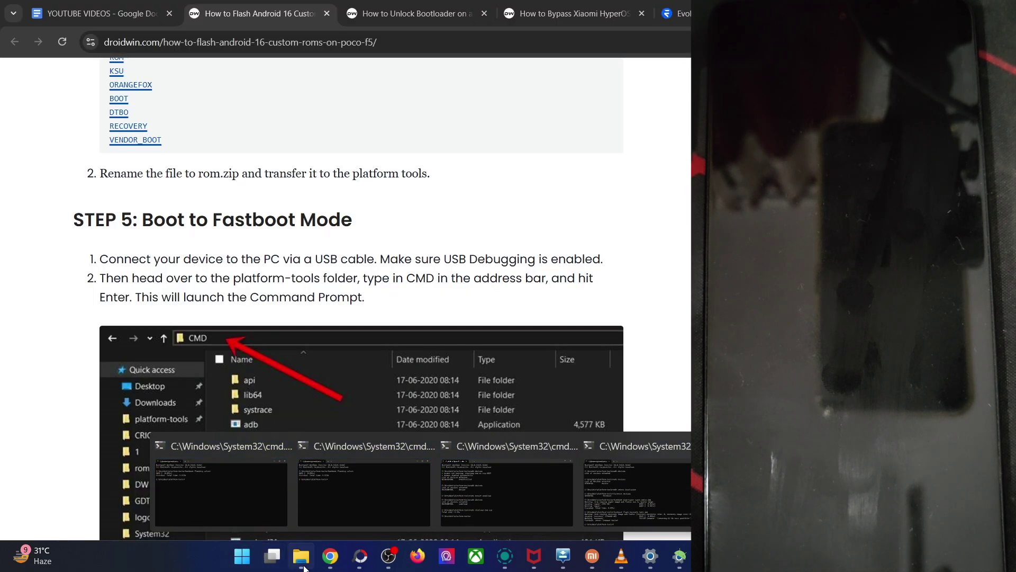
left_click(301, 555)
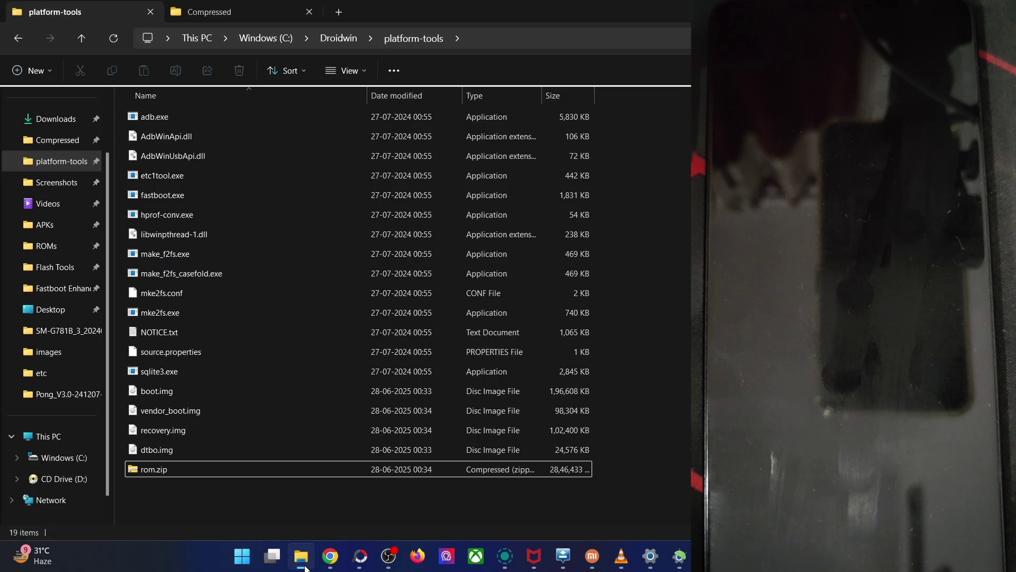
left_click(479, 39)
type("cmd")
- From a cmd in platform-tools, run adb devices, adb reboot bootloader and fastboot devices to see the phone in fastboot
key("Return")
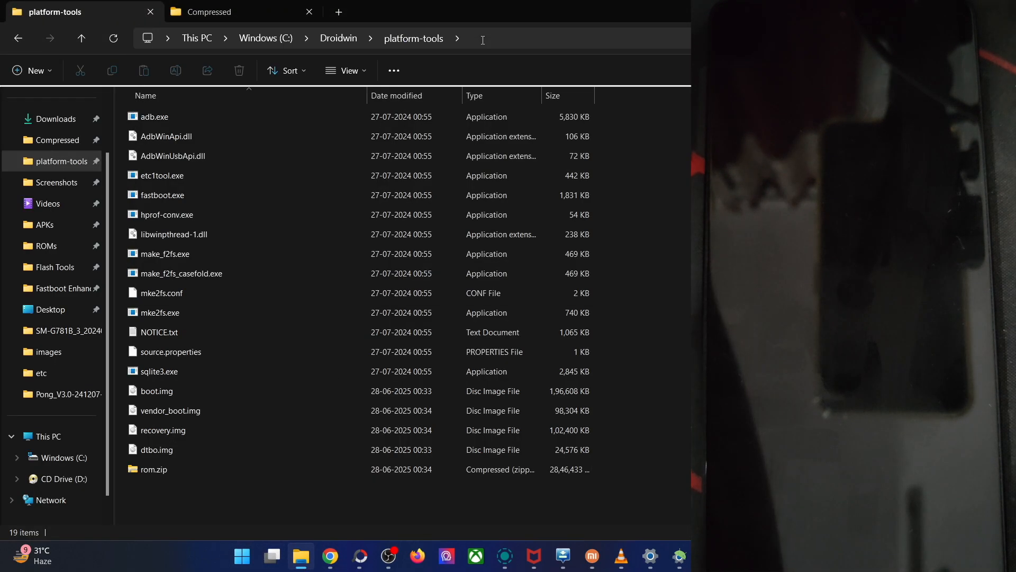
type("adb d")
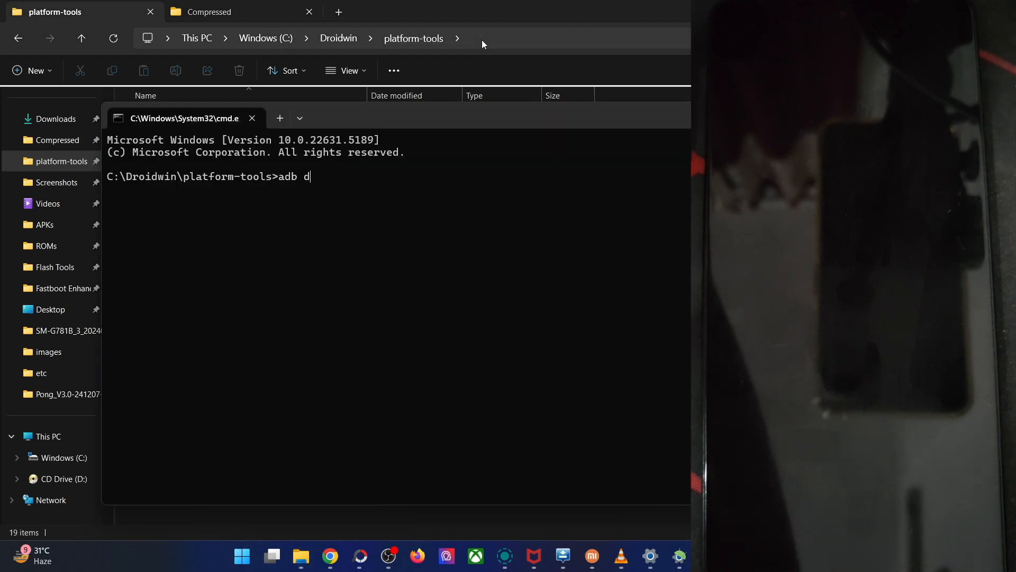
type("evices")
key("Return")
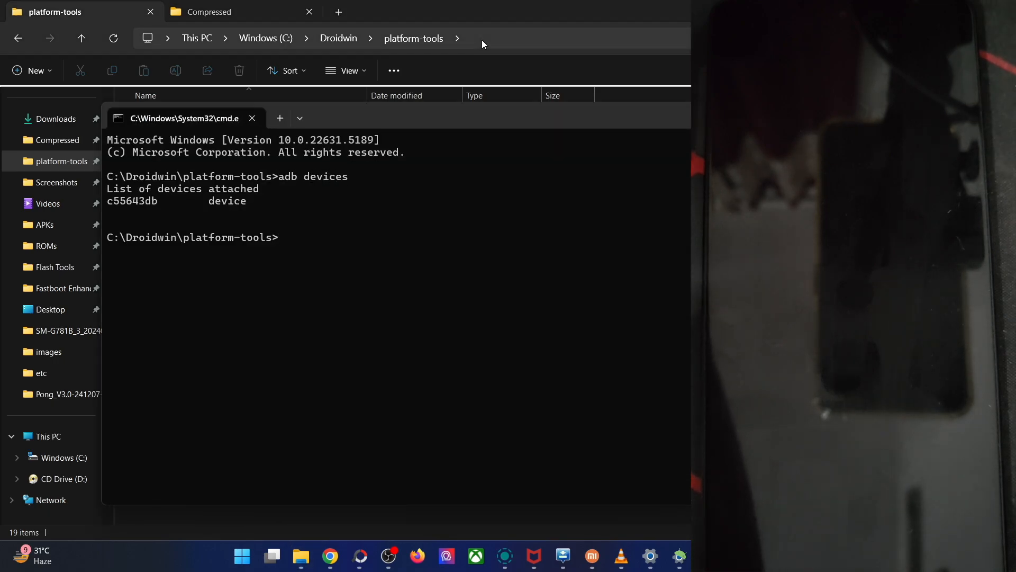
type("adb re")
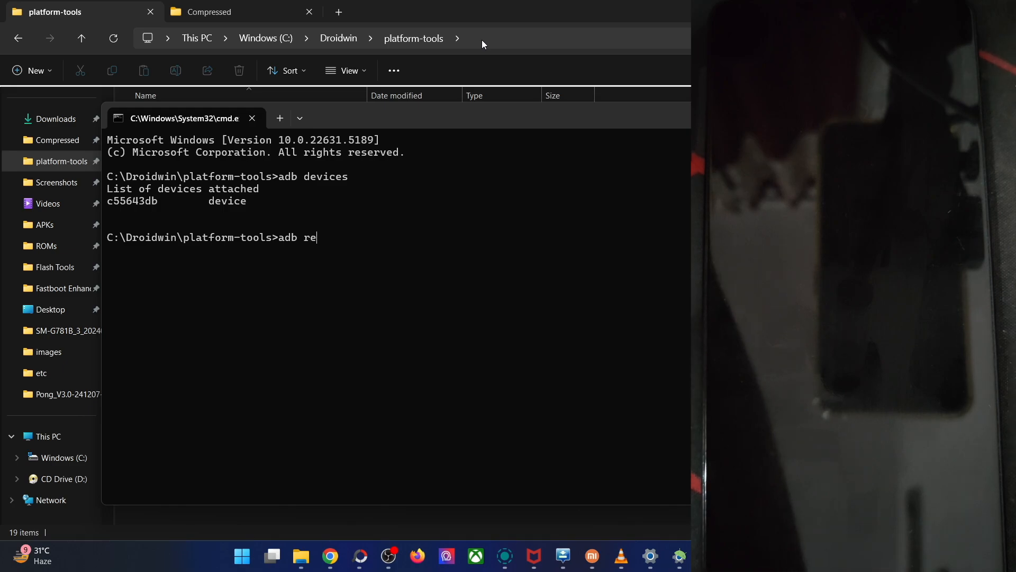
type("boot bootloa")
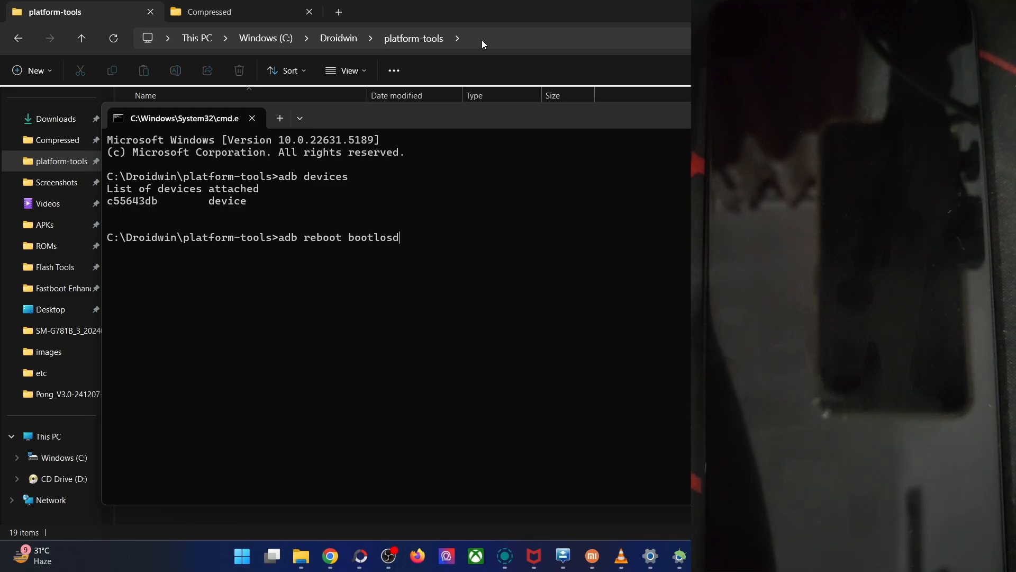
type("der")
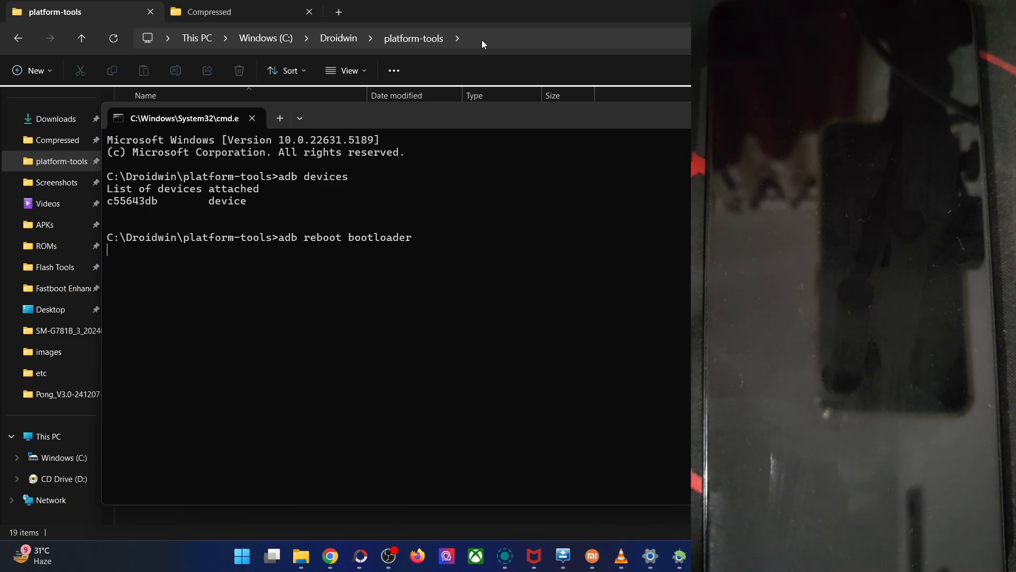
type("fas")
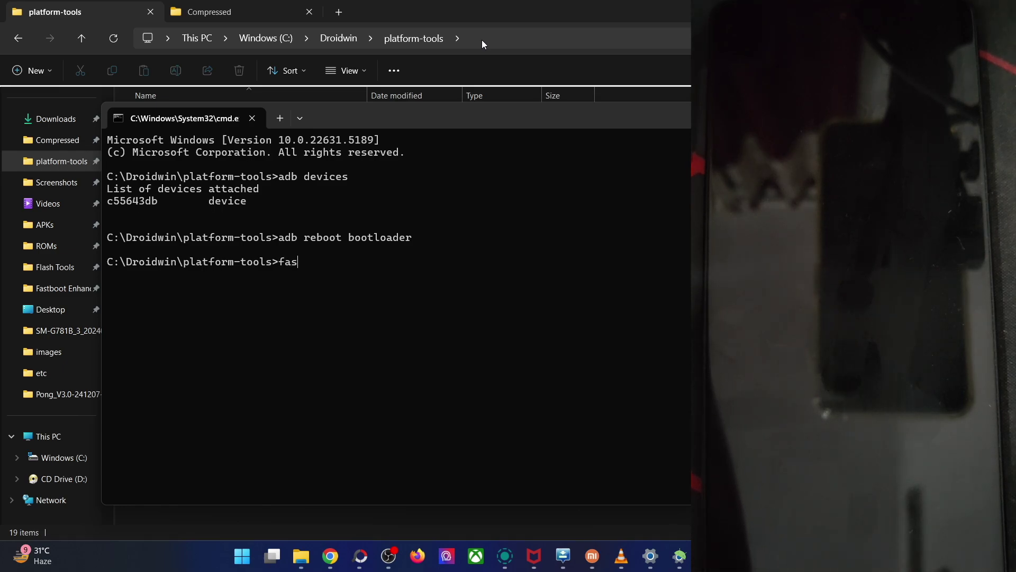
type("tboo")
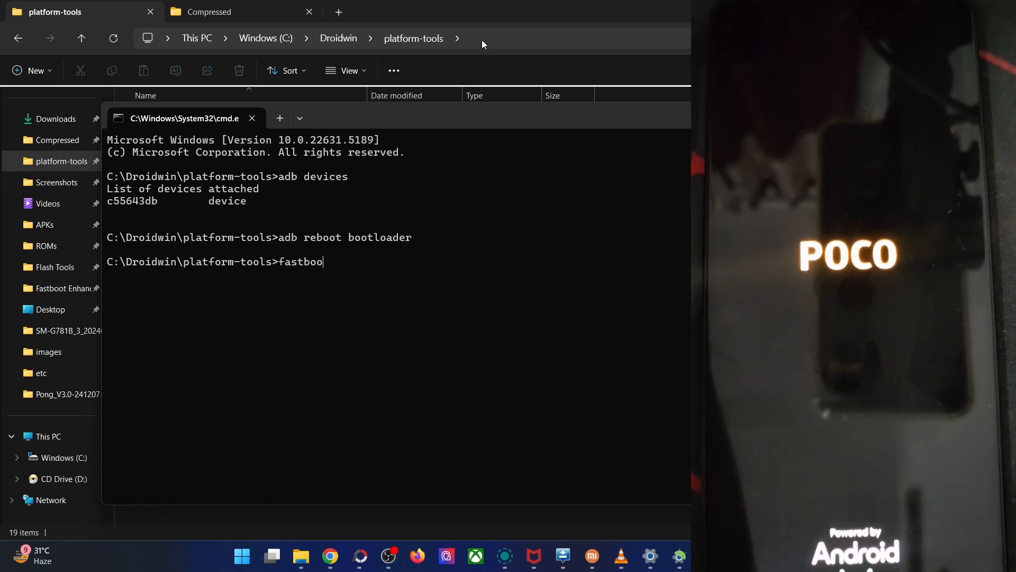
type("t de")
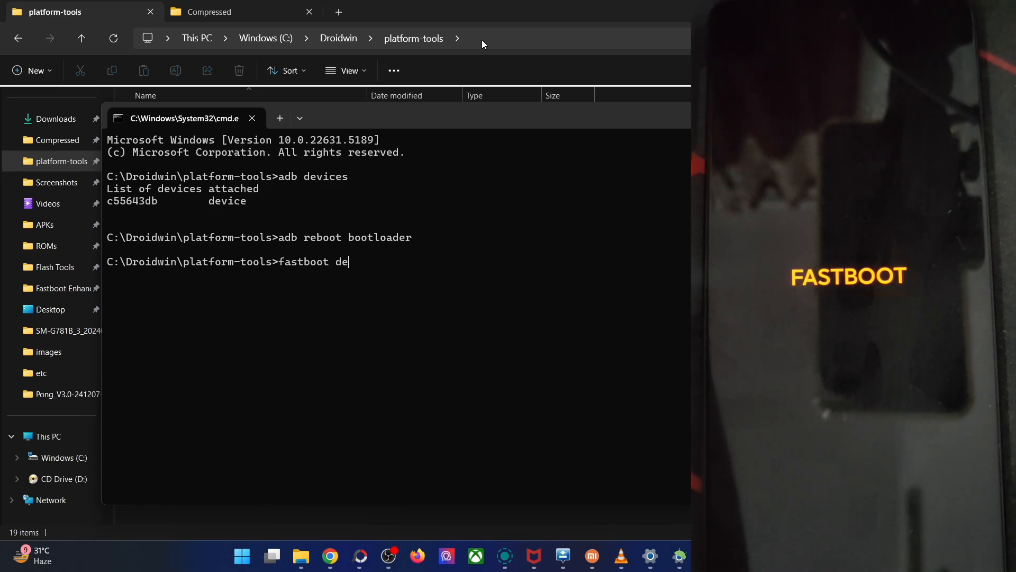
type("vcie")
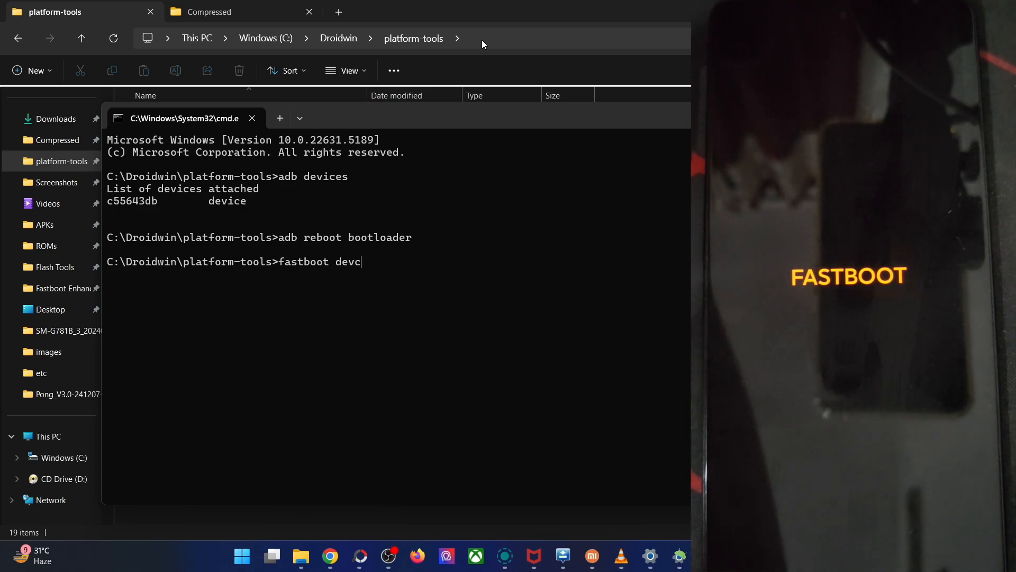
key("BackSpace")
type("ice")
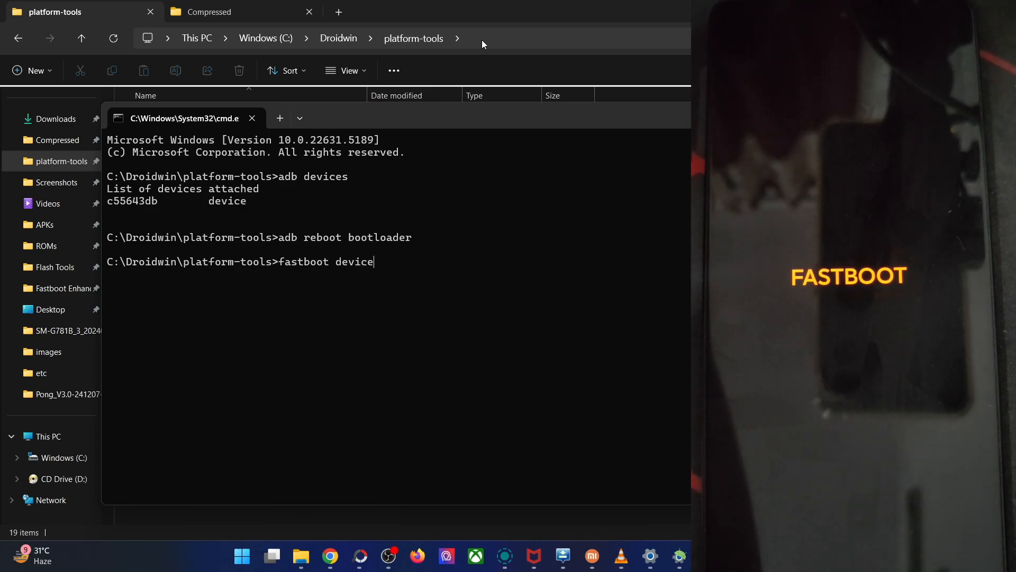
type("s")
key("Return")
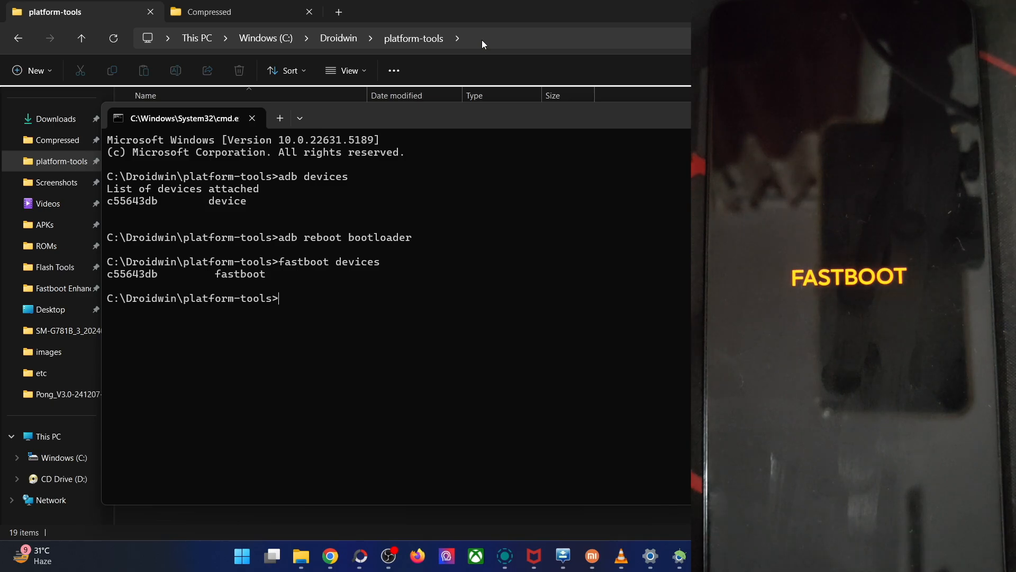
- Confirm the Android Bootloader Interface driver under Android Phone in Device Manager
right_click(231, 561)
left_click(230, 264)
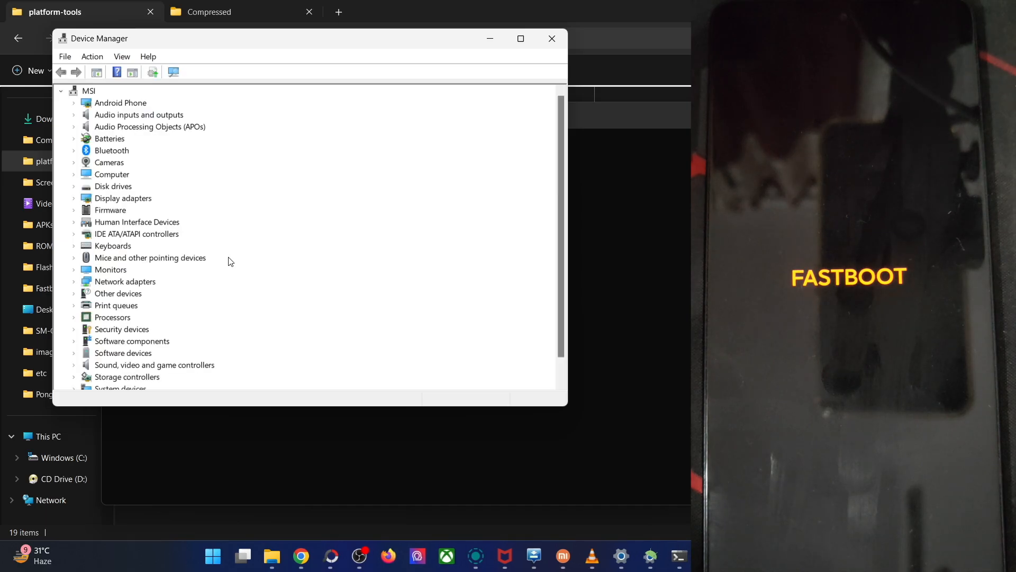
left_click(75, 102)
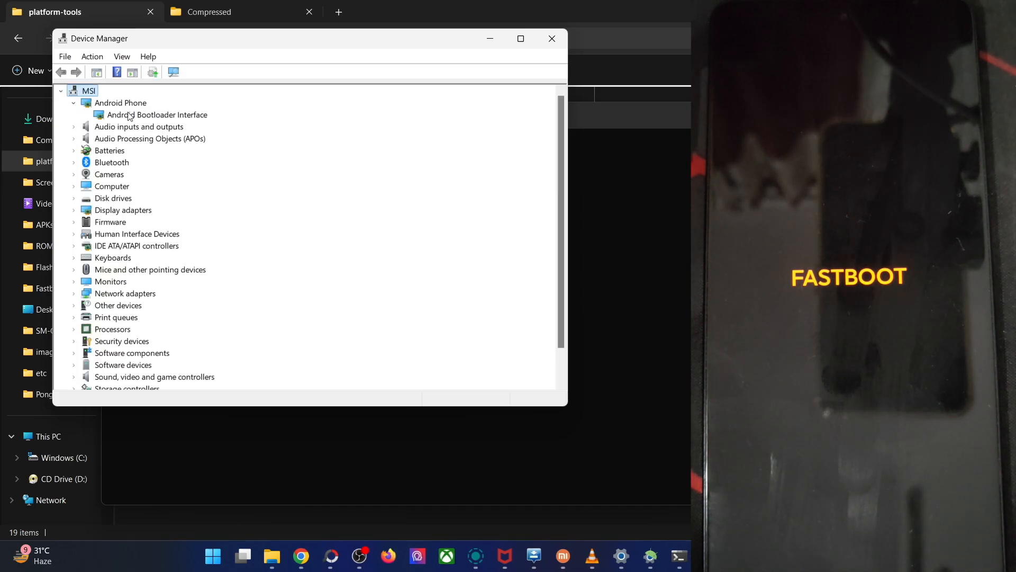
- Close Device Manager, highlight the fastboot device serial, and bring up the guide's Evolution X flashing section
left_click(552, 39)
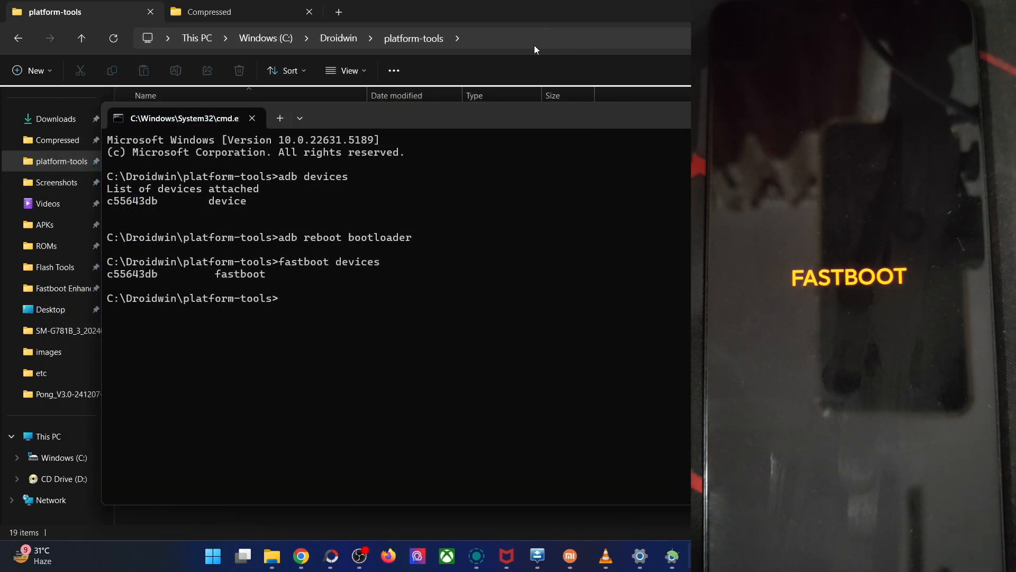
double_click(133, 275)
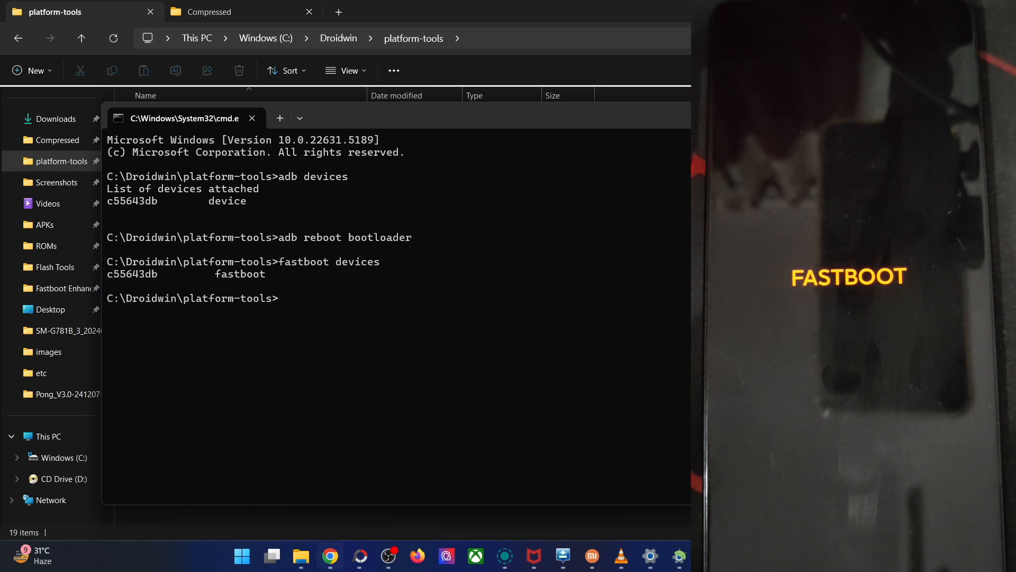
left_click(330, 555)
scroll(212, 367, "down", 5)
scroll(210, 366, "down", 5)
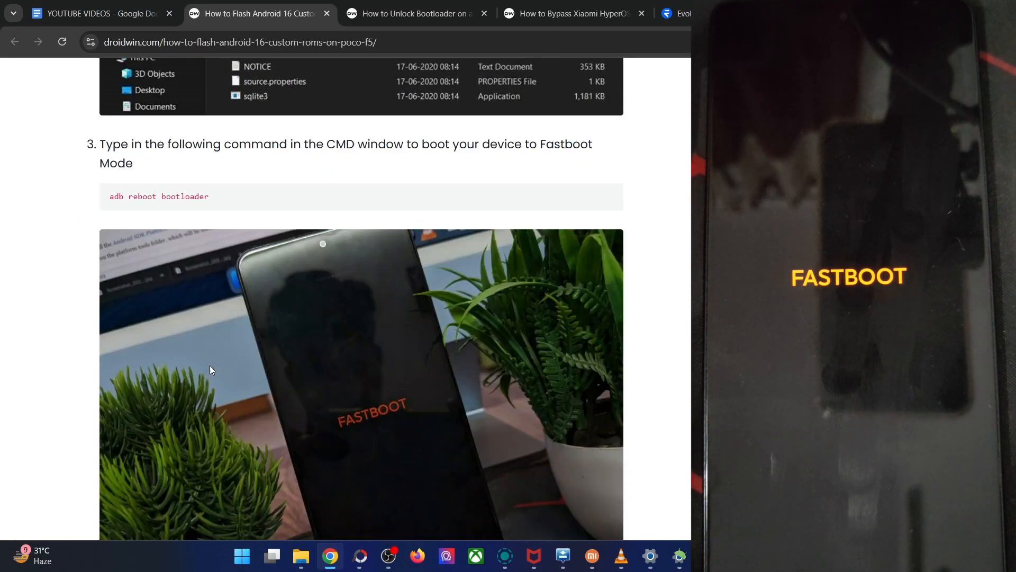
scroll(210, 365, "down", 5)
scroll(210, 365, "down", 5)
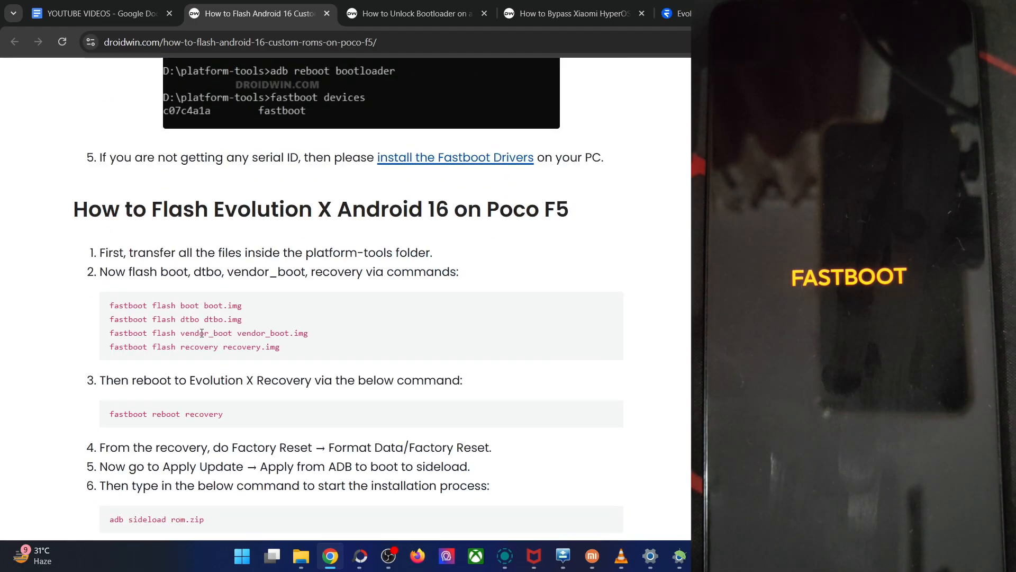
- Run 'fastboot flash boot boot.img' copied from the guide
triple_click(200, 305)
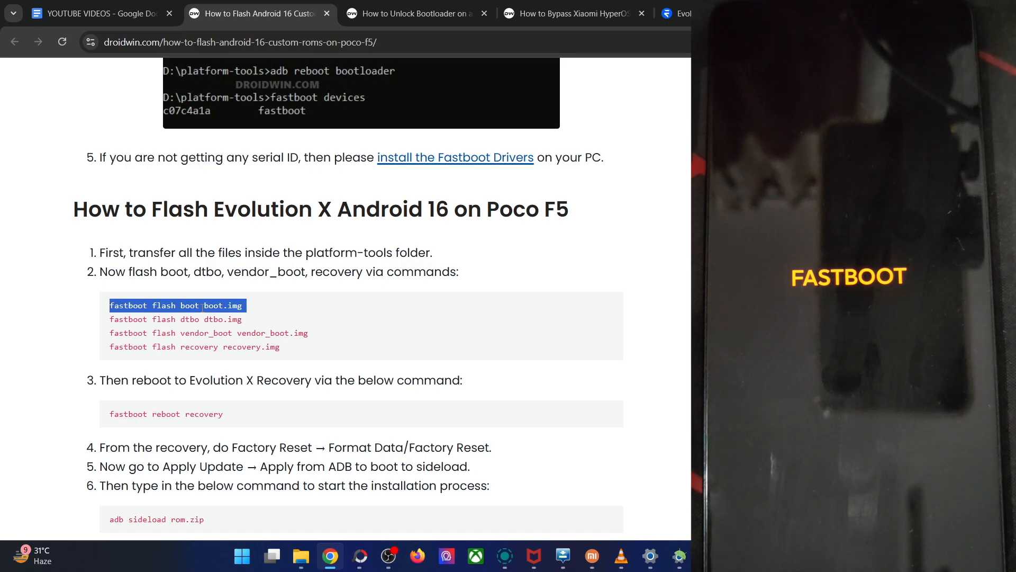
key("ctrl+c")
left_click(272, 555)
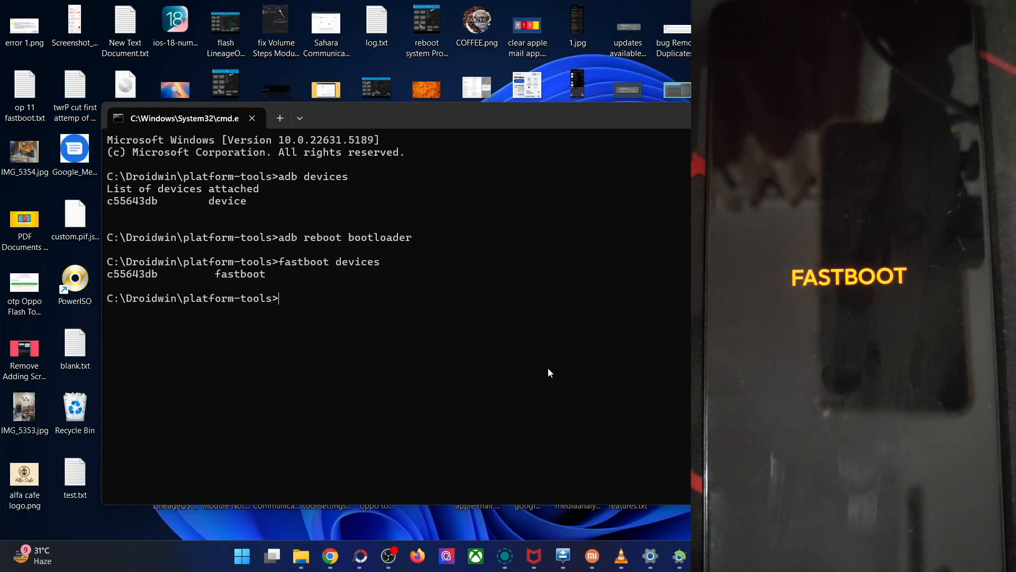
key("ctrl+v")
key("Return")
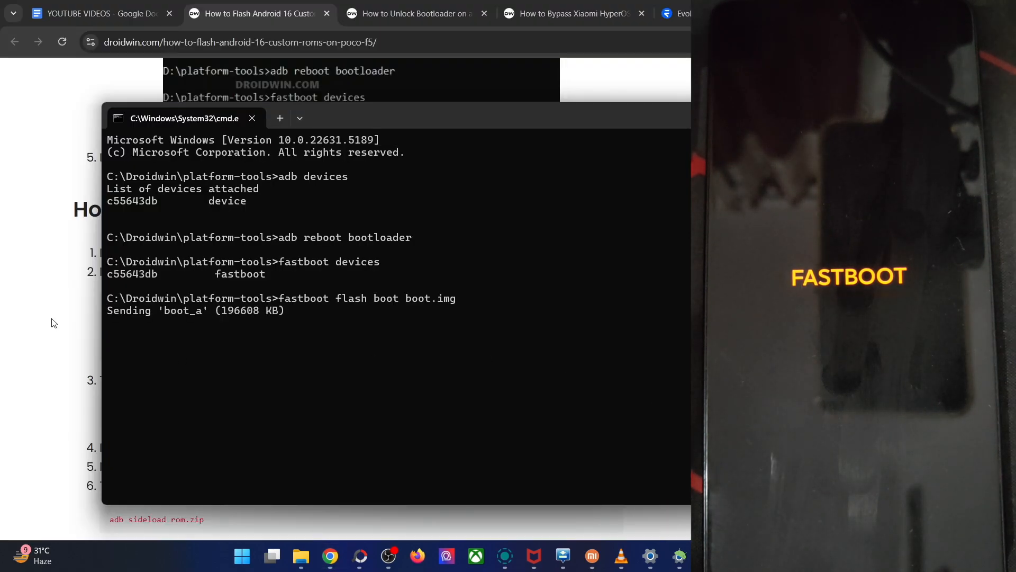
- Run 'fastboot flash dtbo dtbo.img' copied from the guide
left_click(53, 322)
triple_click(175, 318)
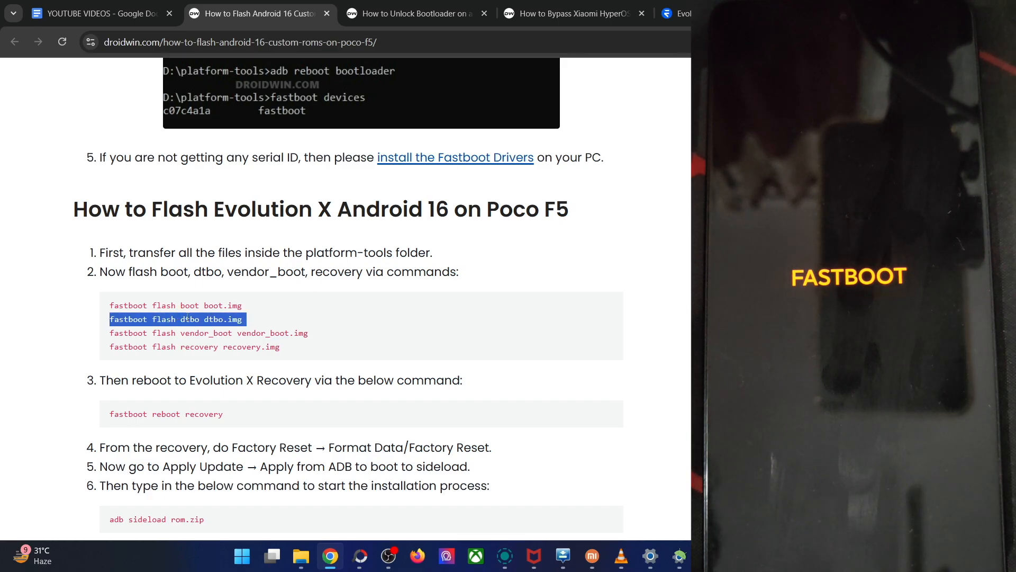
key("ctrl+c")
left_click(272, 554)
left_click(79, 493)
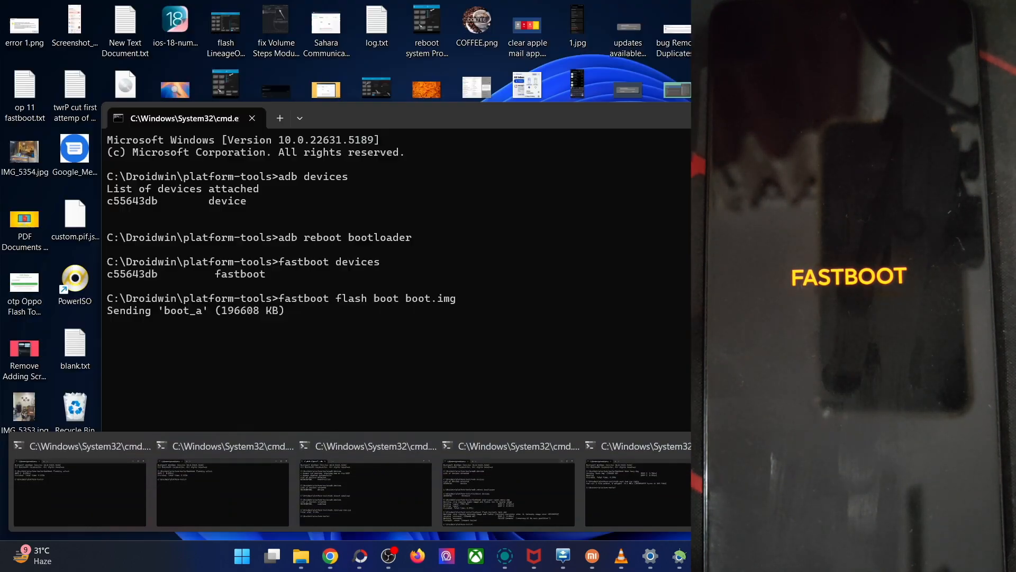
key("ctrl+v")
key("Return")
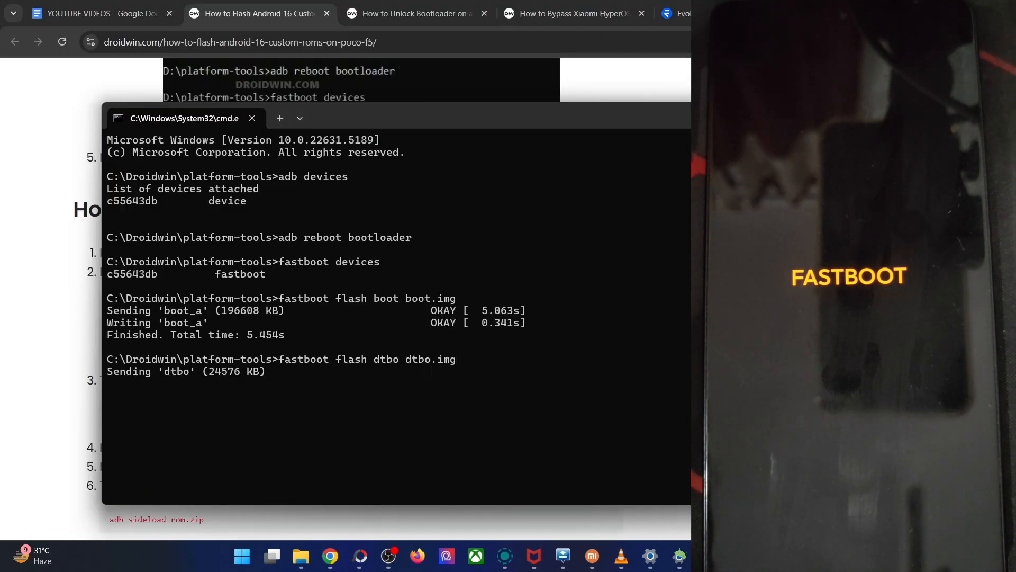
- Run 'fastboot flash vendor_boot vendor_boot.img' copied from the guide
left_click(53, 413)
double_click(165, 333)
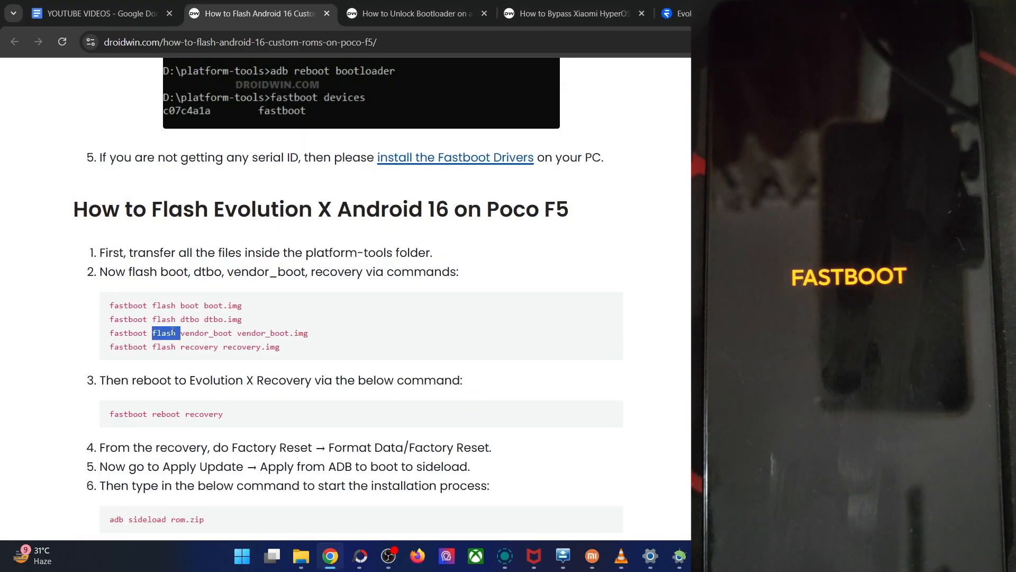
triple_click(164, 333)
key("ctrl+c")
left_click(272, 555)
left_click(80, 492)
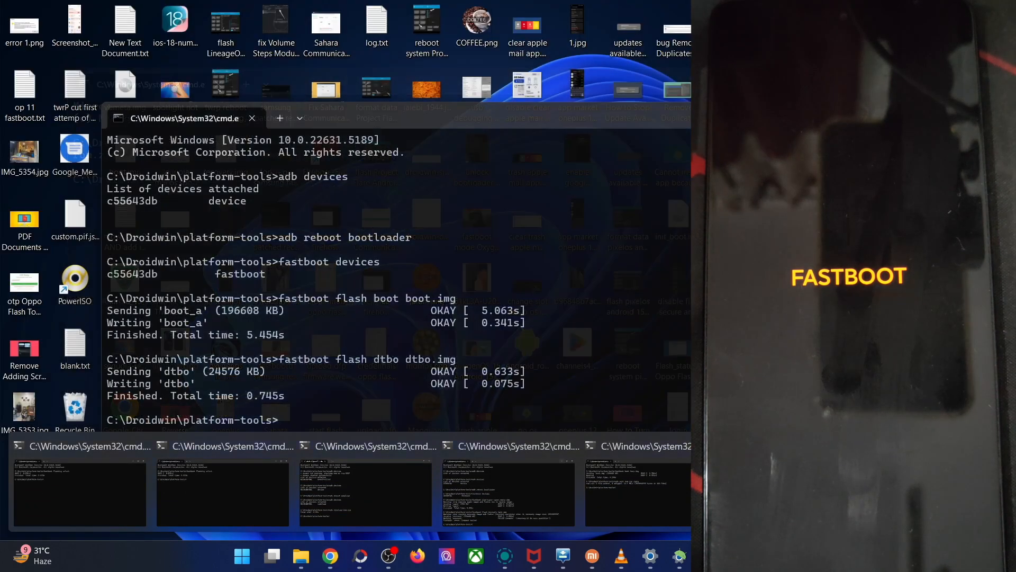
key("ctrl+v")
key("Return")
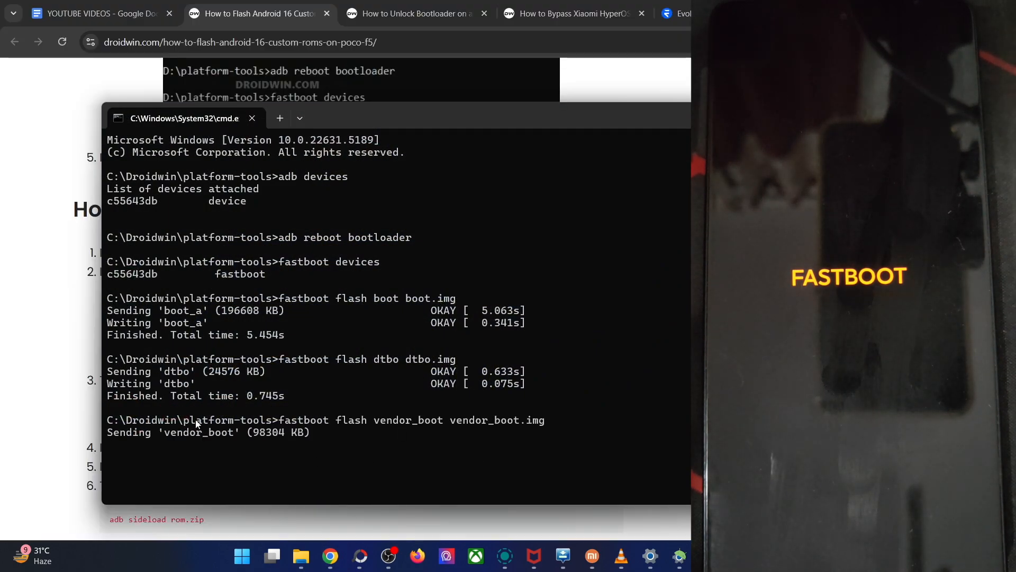
- Start 'fastboot flash recovery recovery.img' and return to the guide
left_click(60, 373)
triple_click(174, 343)
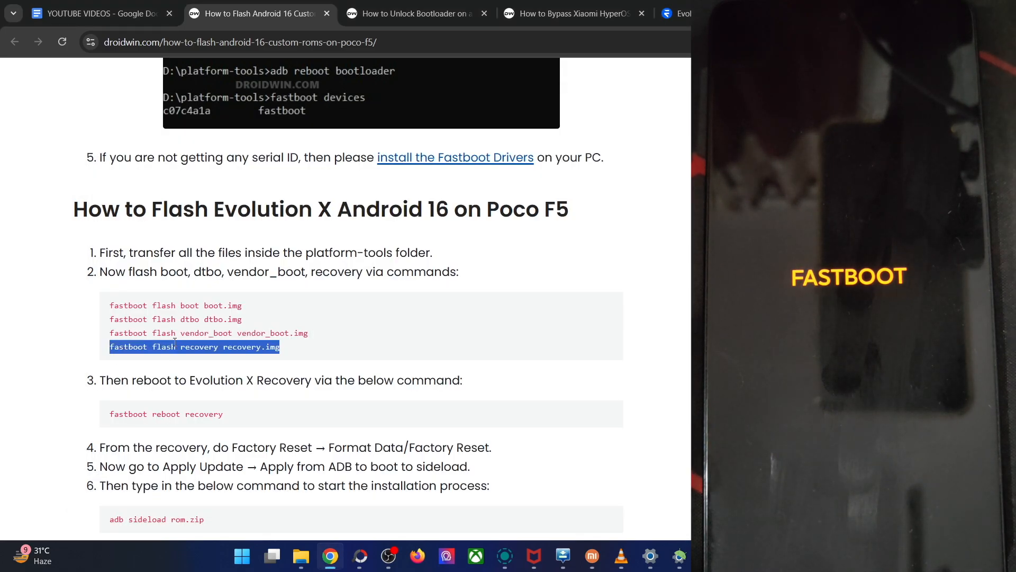
mouse_move(563, 556)
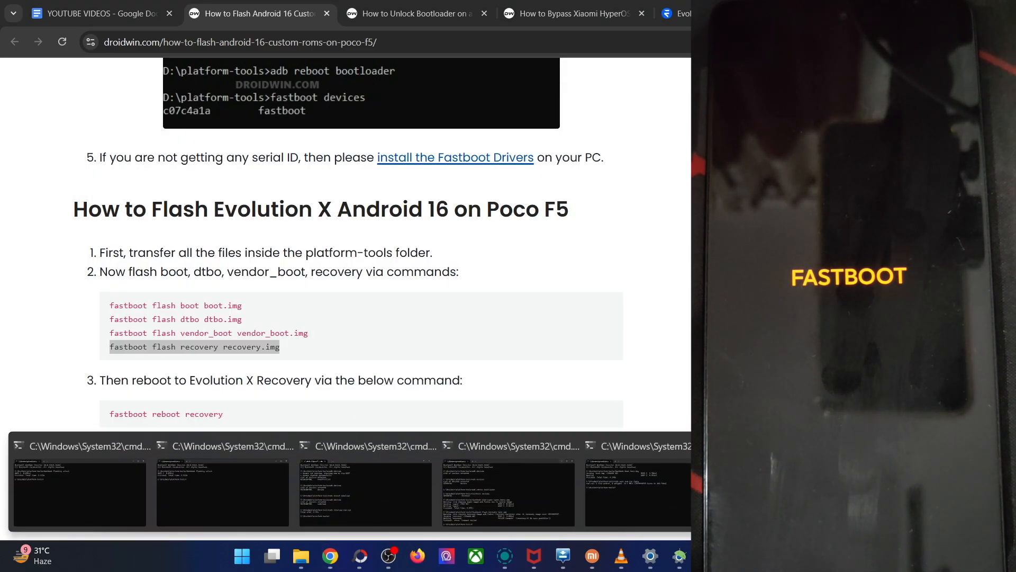
left_click(460, 450)
key("ctrl+v")
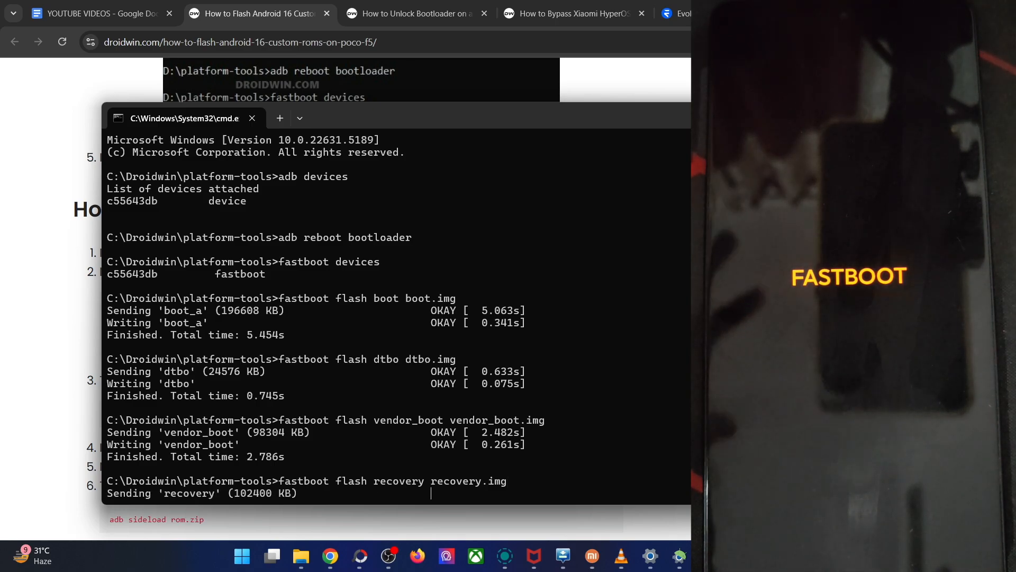
key("Return")
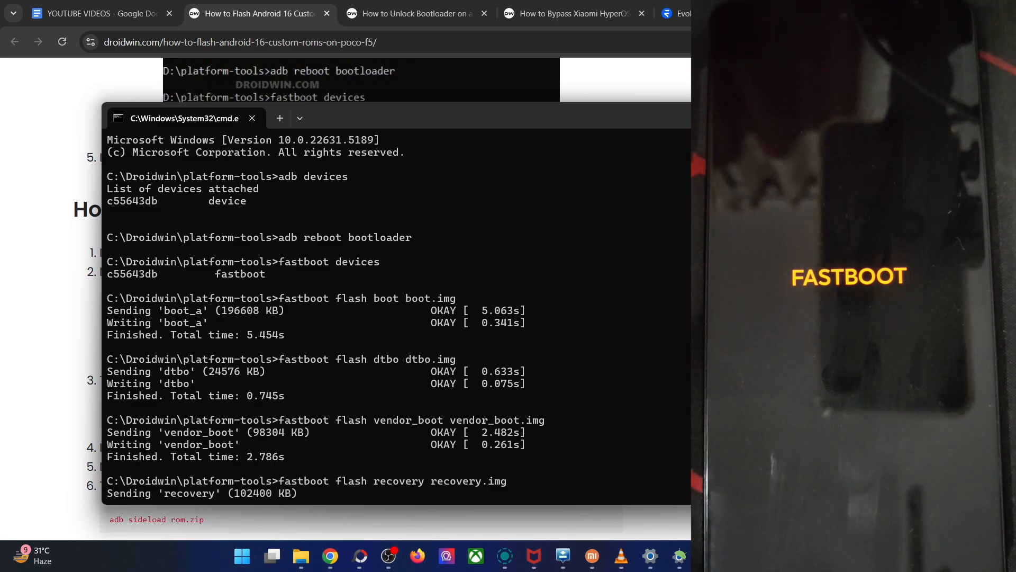
key("alt+Tab")
- Copy 'fastboot reboot recovery' from the tutorial and run it to reboot the phone into recovery
left_click(149, 377)
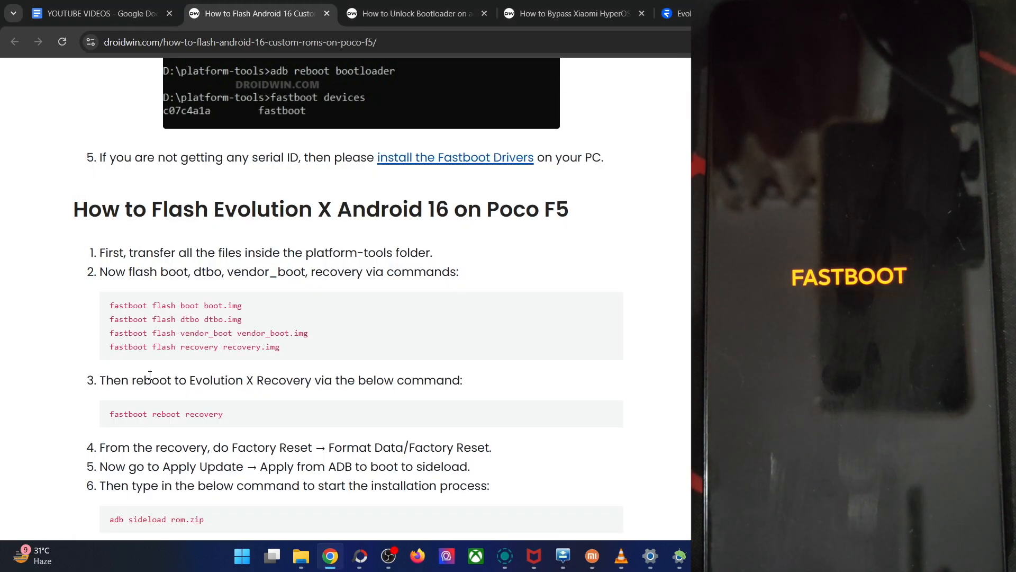
triple_click(164, 413)
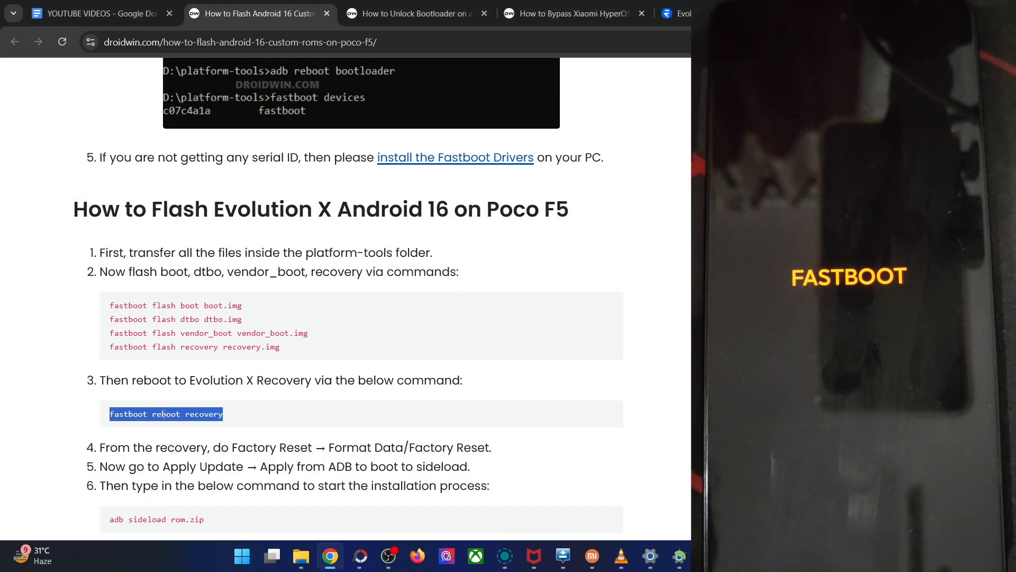
key("ctrl+c")
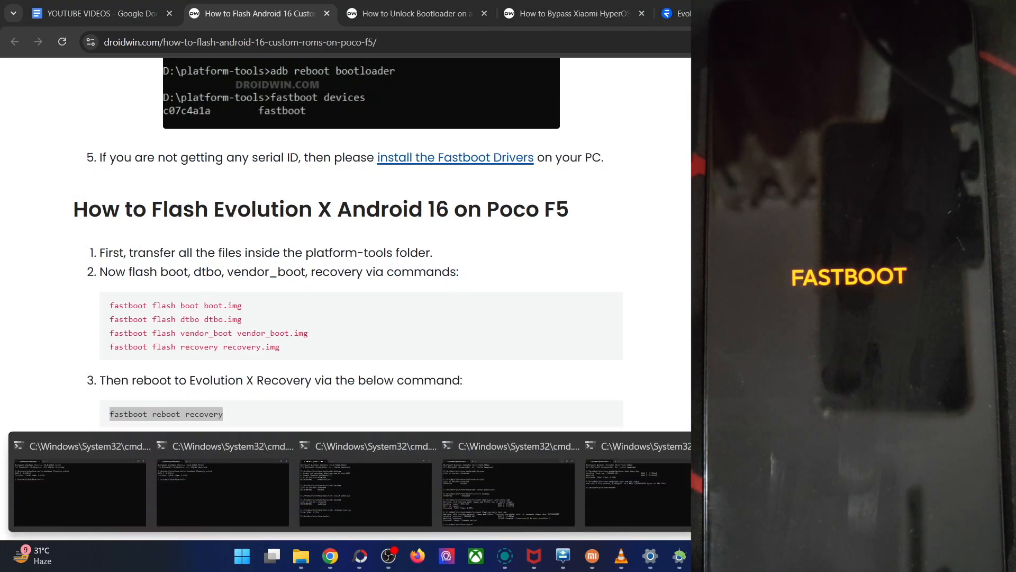
left_click(273, 554)
right_click(547, 453)
key("Return")
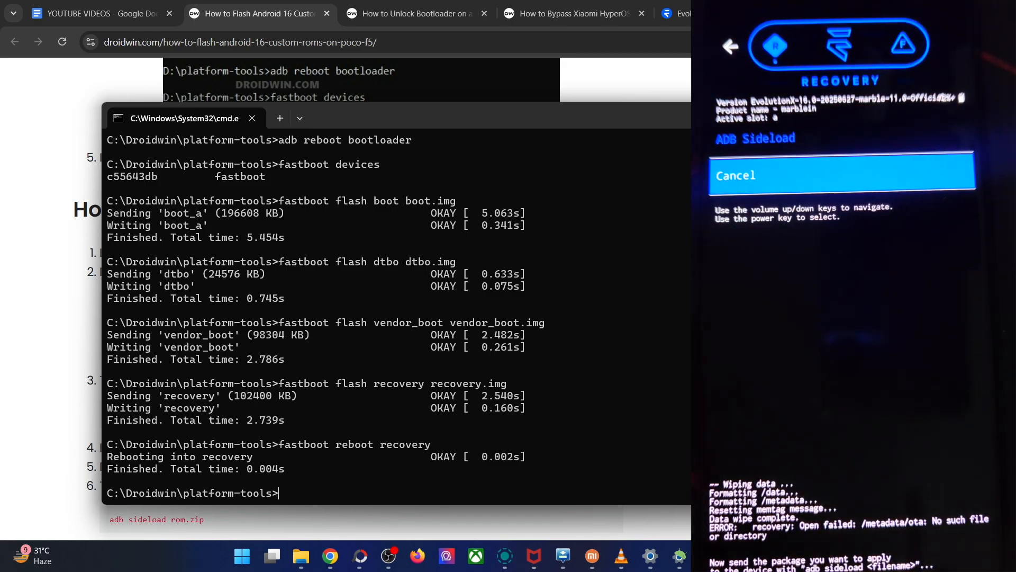
- Run adb devices to confirm sideload mode, then run adb sideload rom.zip
key("Up")
key("Up")
key("Up")
key("Up")
key("Up")
key("Up")
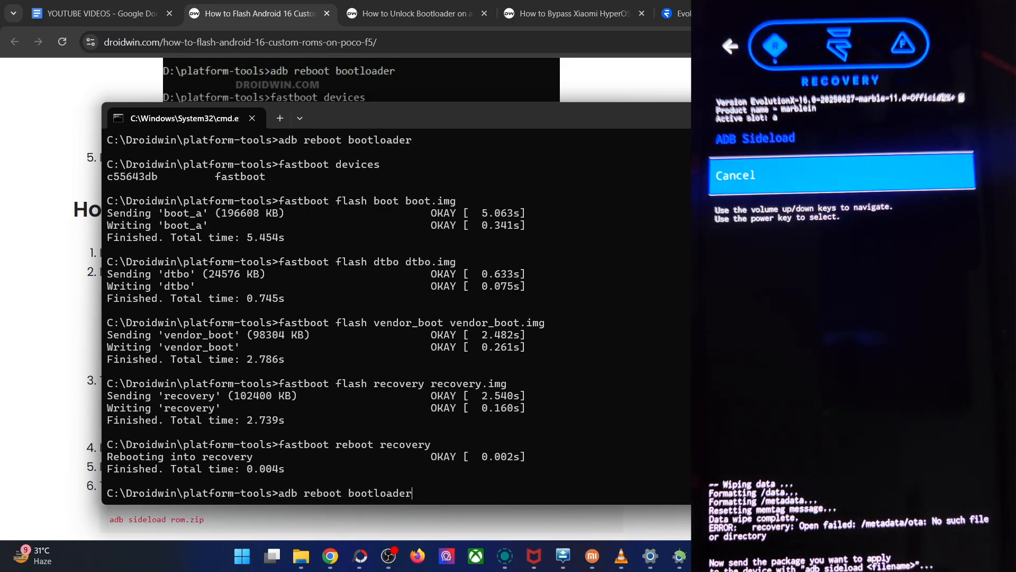
key("Down")
key("Down")
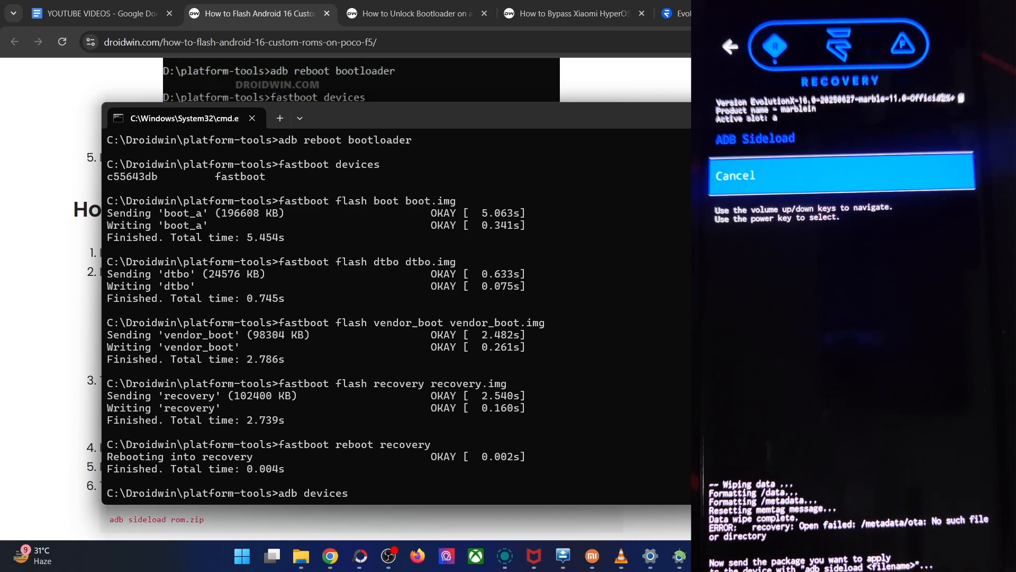
key("Return")
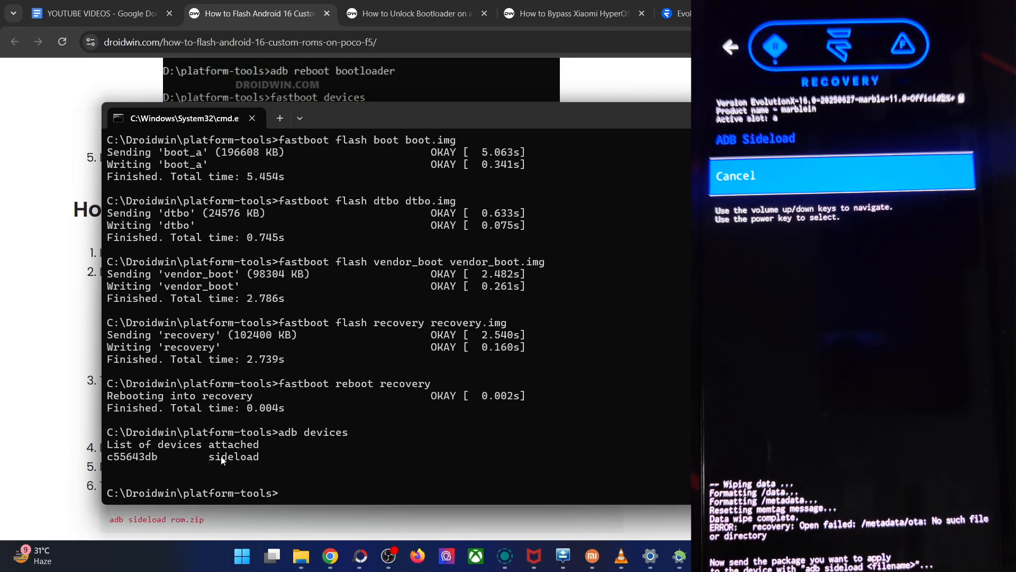
double_click(222, 460)
left_click(346, 498)
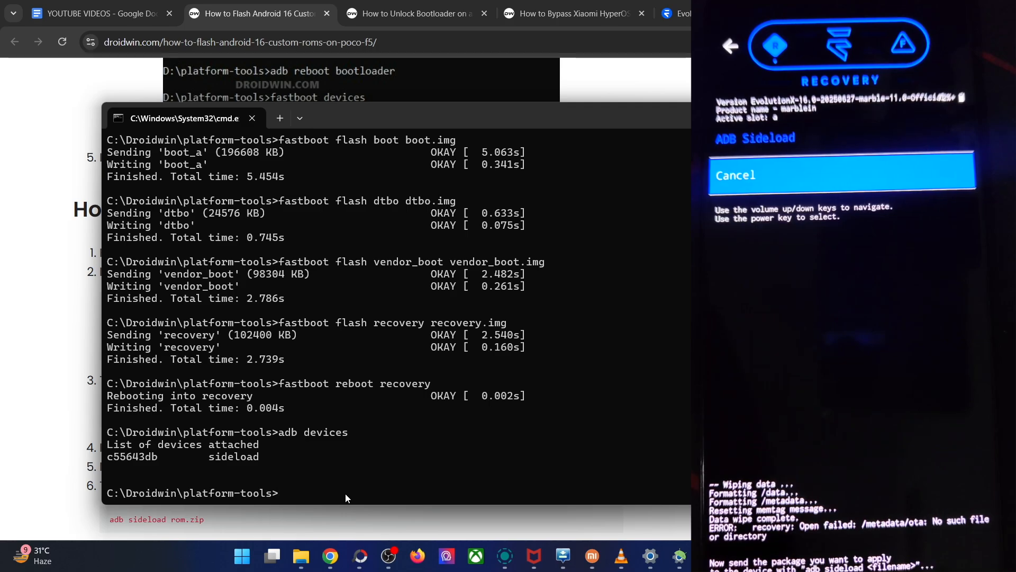
type("adb sideload ")
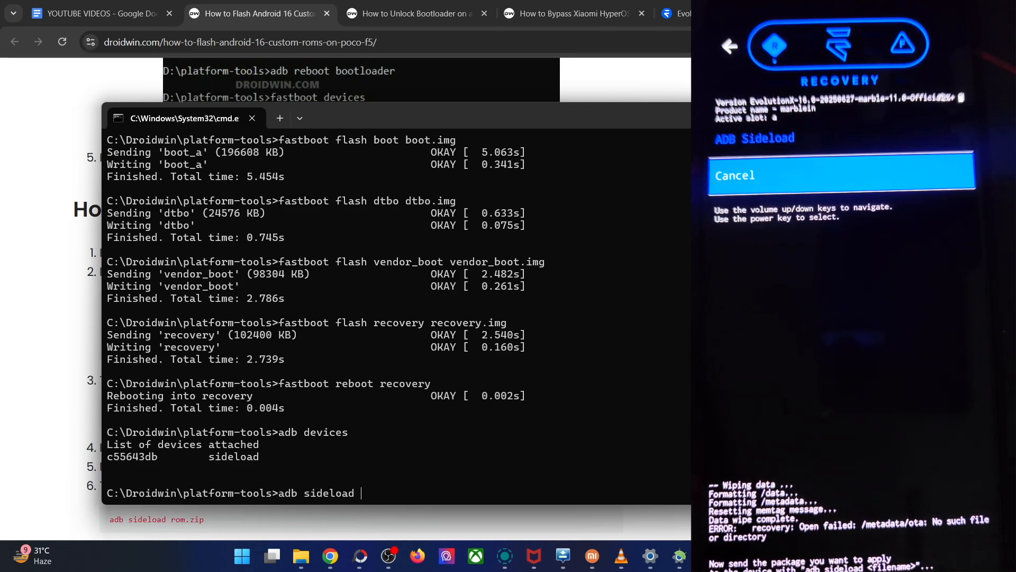
type("rom.zip")
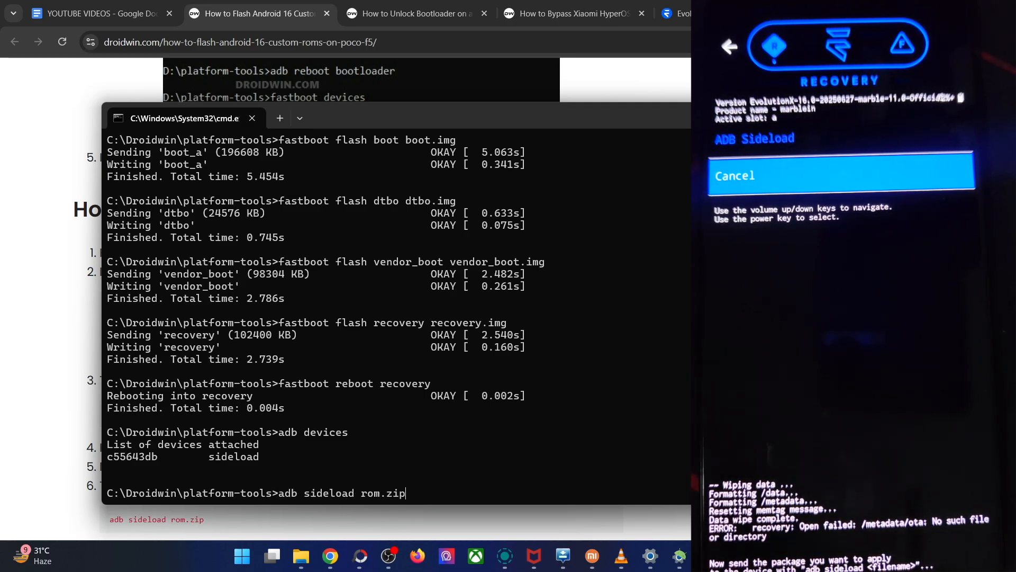
key("Return")
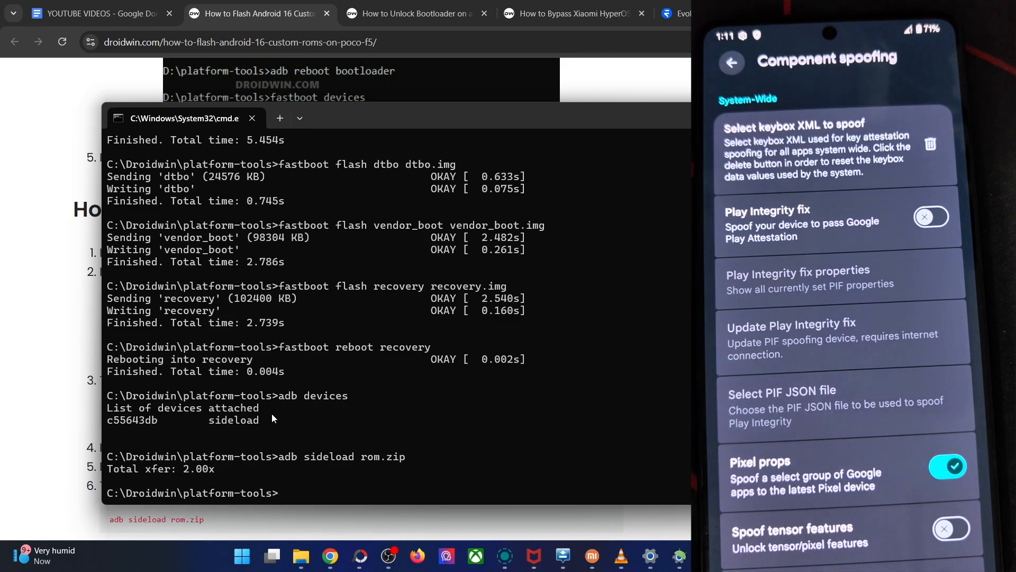
- Switch Chrome to the Xiaomi bootloader unlocking guide tab
left_click(413, 13)
- Replace the page address to load droidwin's unrevoked keybox XML article
left_click(239, 42)
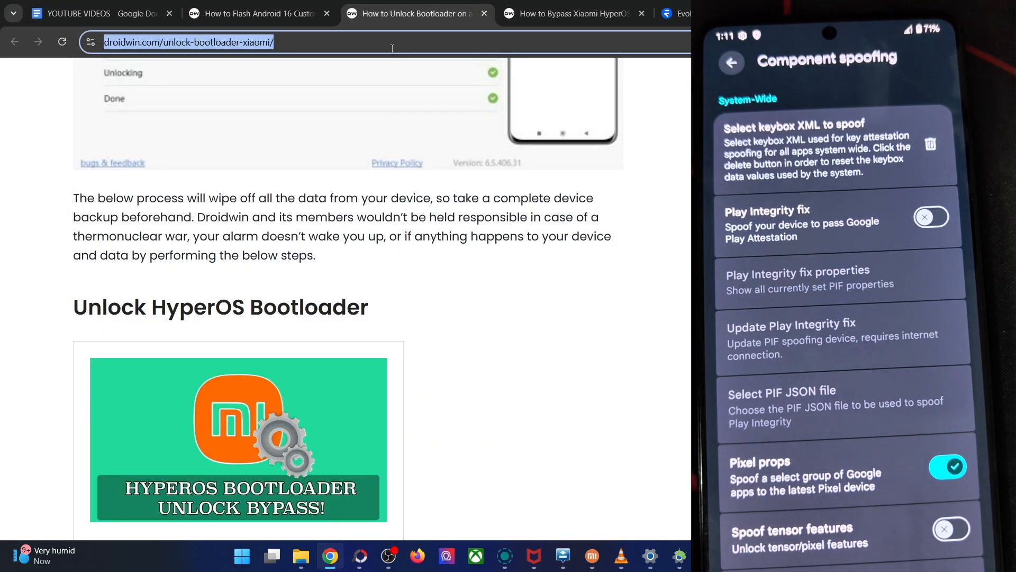
type("get")
key("Return")
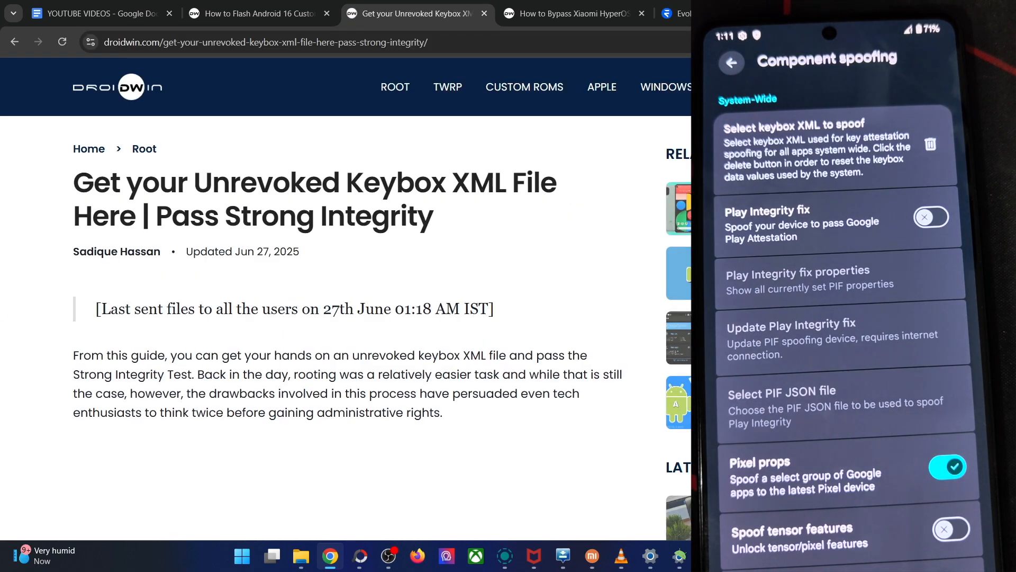
scroll(397, 318, "down", 20)
scroll(309, 316, "up", 4)
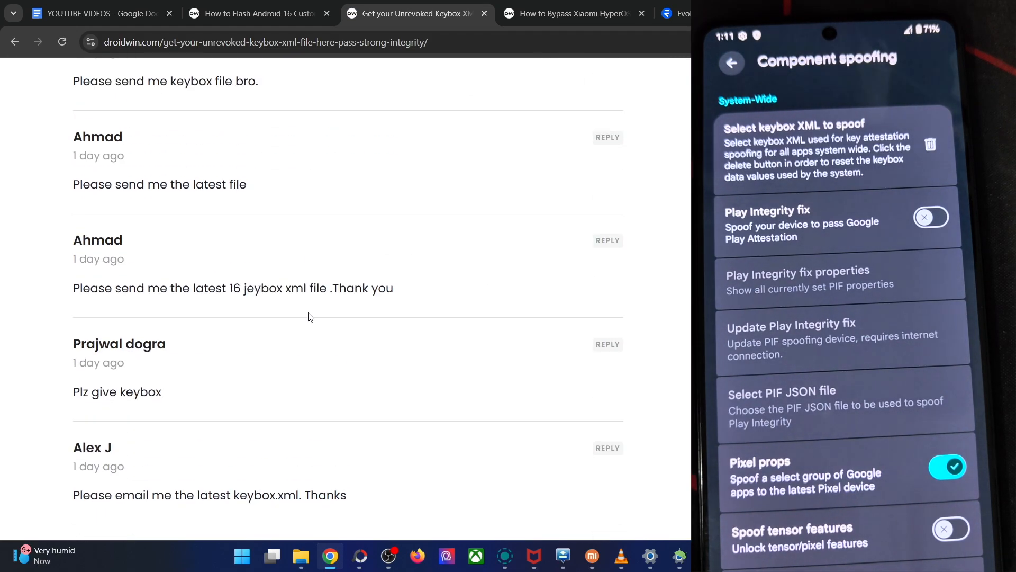
scroll(47, 289, "up", 5)
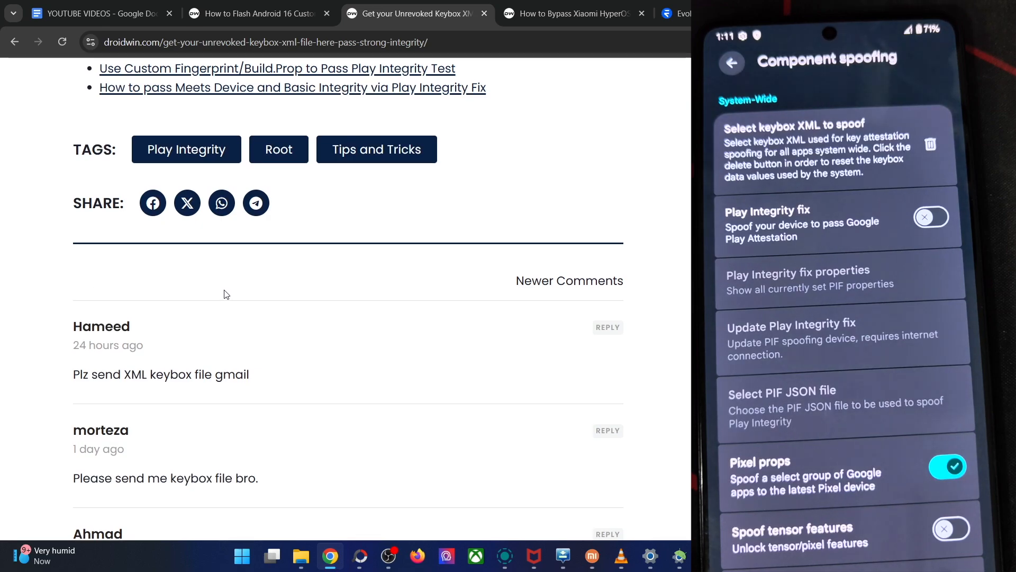
scroll(224, 294, "up", 6)
scroll(223, 294, "up", 5)
scroll(224, 293, "up", 3)
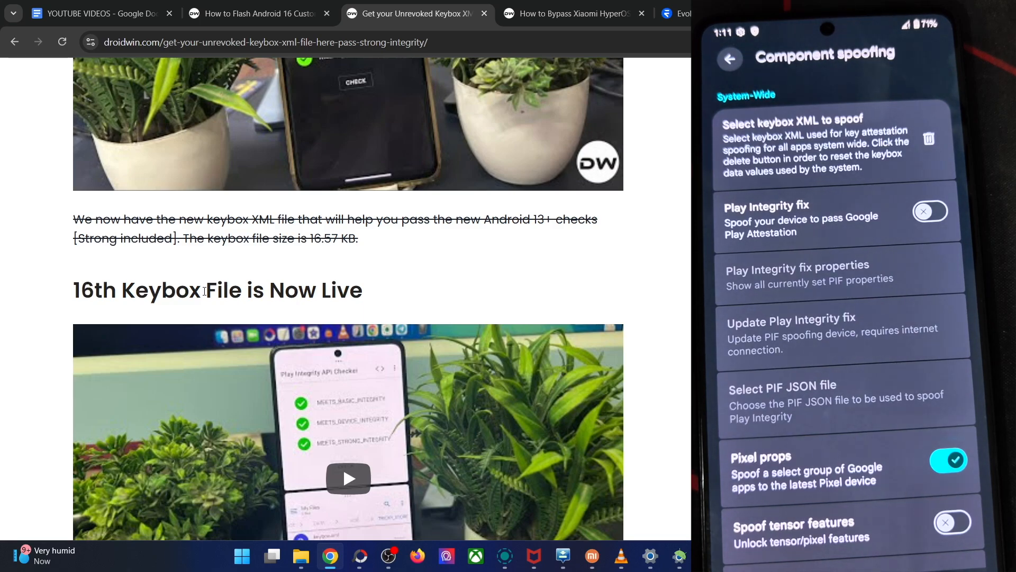
scroll(166, 343, "up", 2)
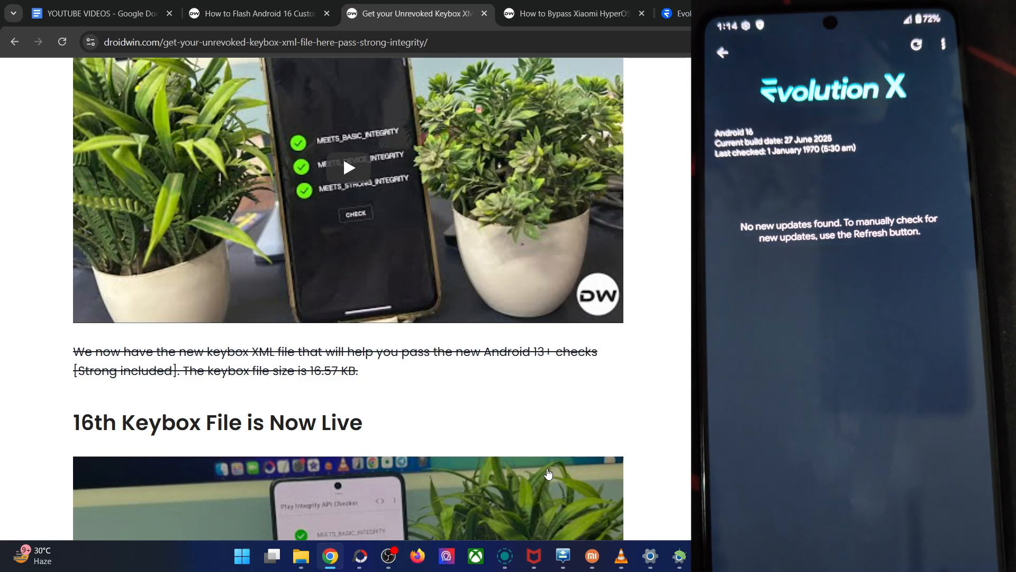
scroll(685, 324, "up", 4)
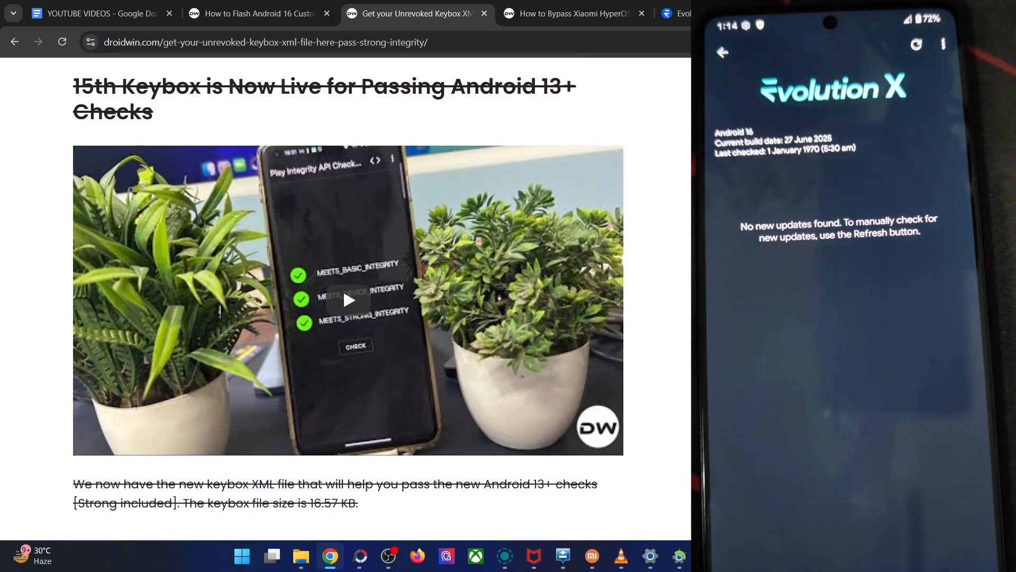
scroll(684, 322, "up", 4)
scroll(684, 323, "up", 2)
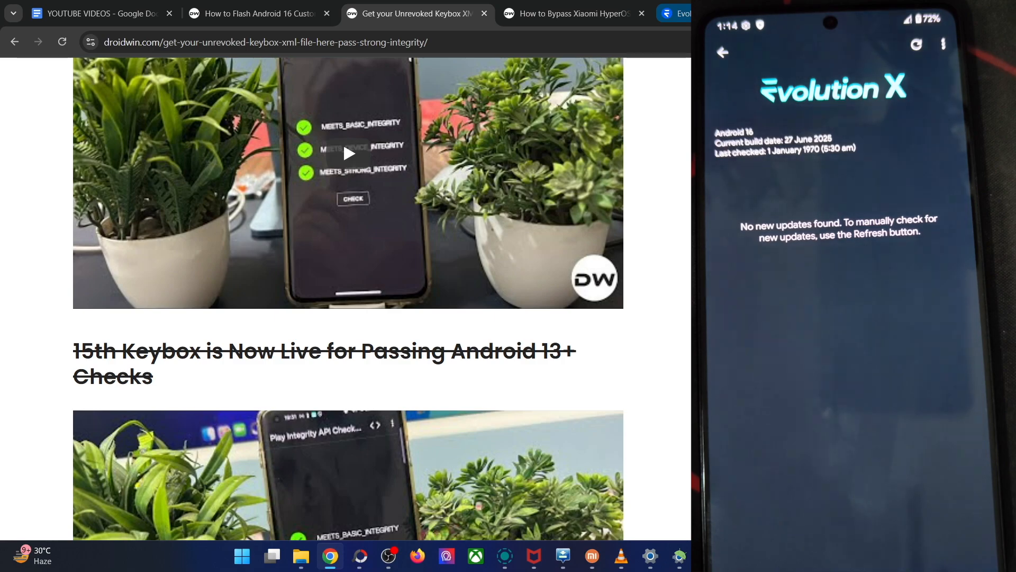